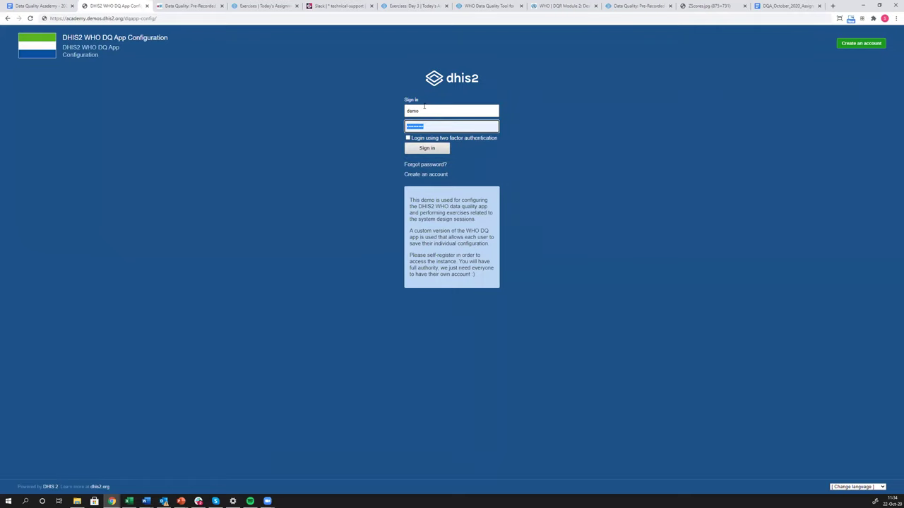
- Sign in to the DHIS2 WHO DQ App Configuration demo with the saved account's username and password
{"action": "key", "text": "BackSpace"}
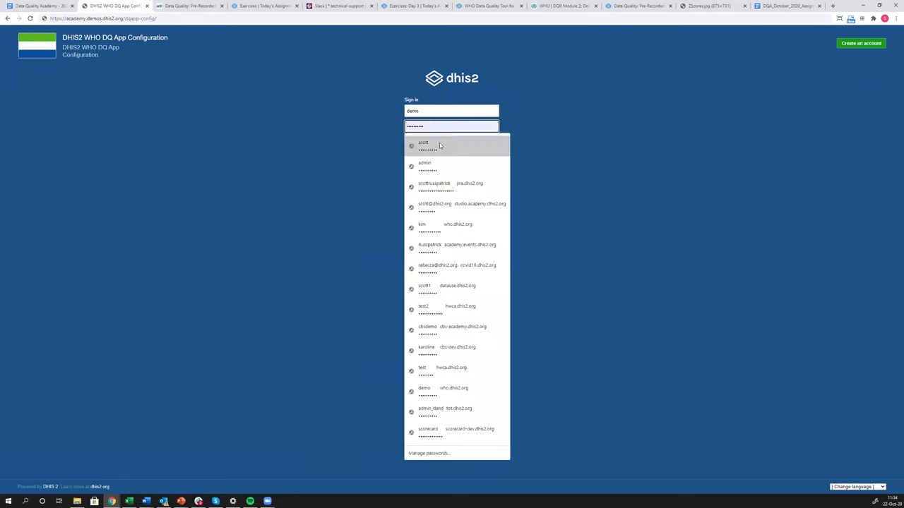
{"action": "left_click", "coordinate": [422, 113]}
{"action": "left_click", "coordinate": [422, 115]}
{"action": "left_click", "coordinate": [424, 130]}
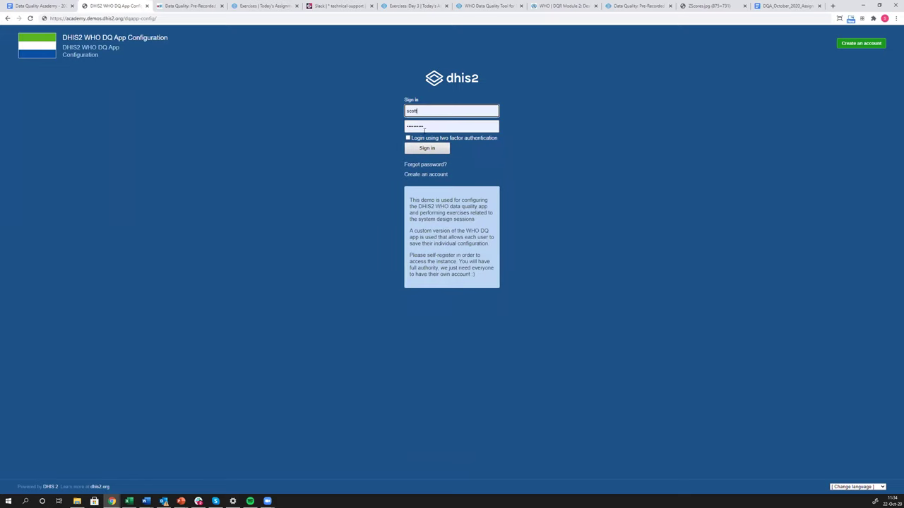
{"action": "left_click", "coordinate": [426, 149]}
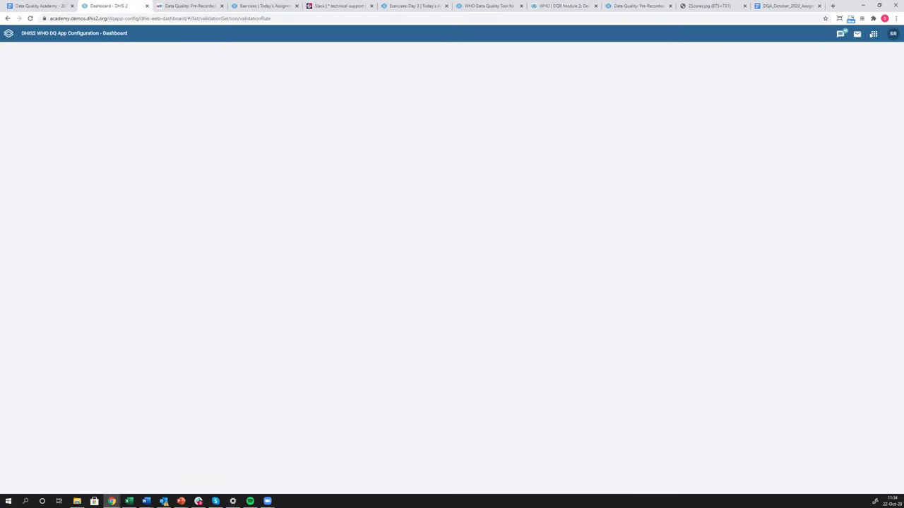
- Find the Maintenance app by searching the apps for "mai" and open it
{"action": "left_click", "coordinate": [873, 34]}
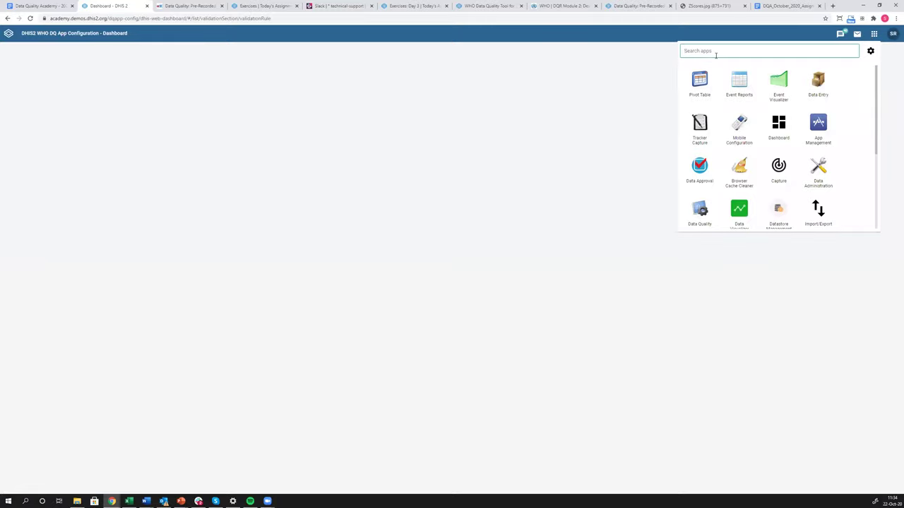
{"action": "type", "text": "mai"}
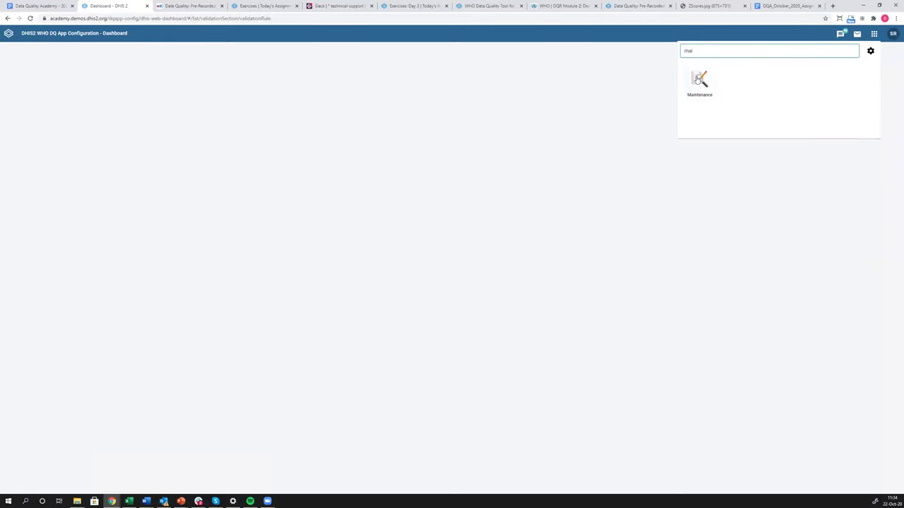
{"action": "left_click", "coordinate": [698, 82]}
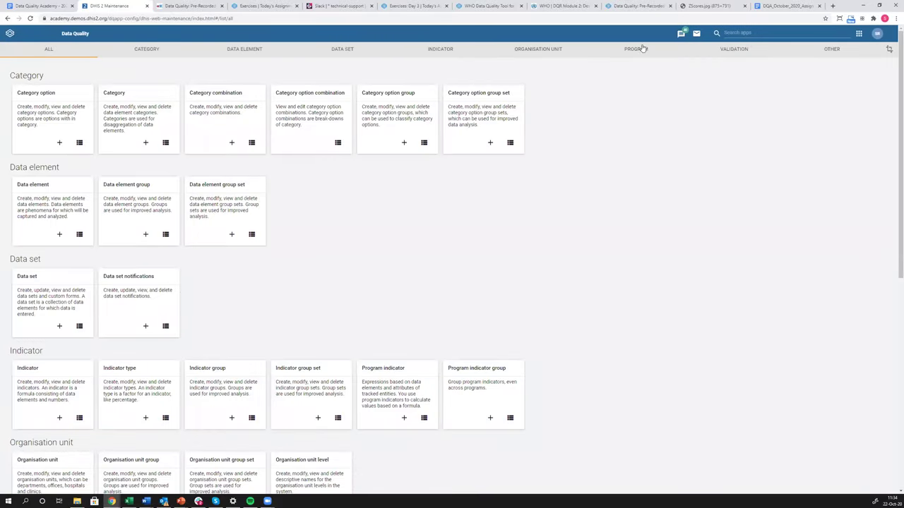
- List the validation rules and open the rule "ANC 2 <= ANC 1" for editing
{"action": "left_click", "coordinate": [725, 53]}
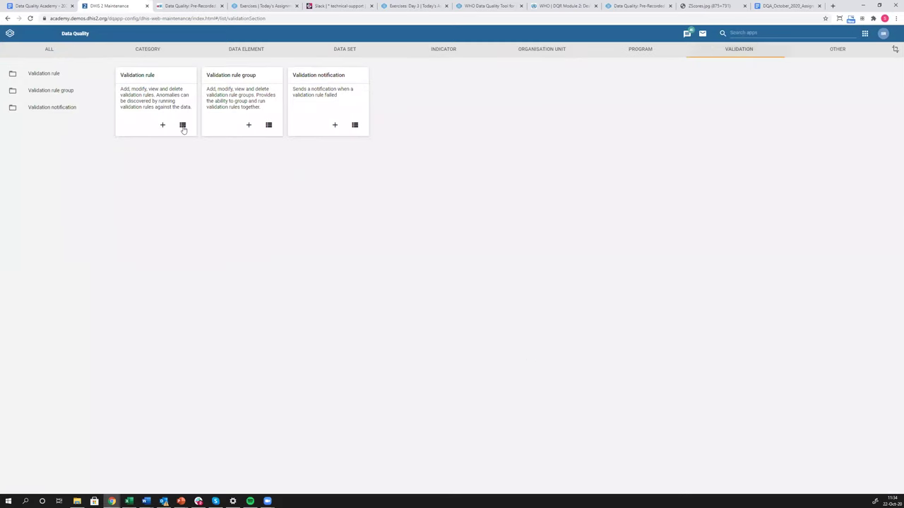
{"action": "left_click", "coordinate": [183, 125]}
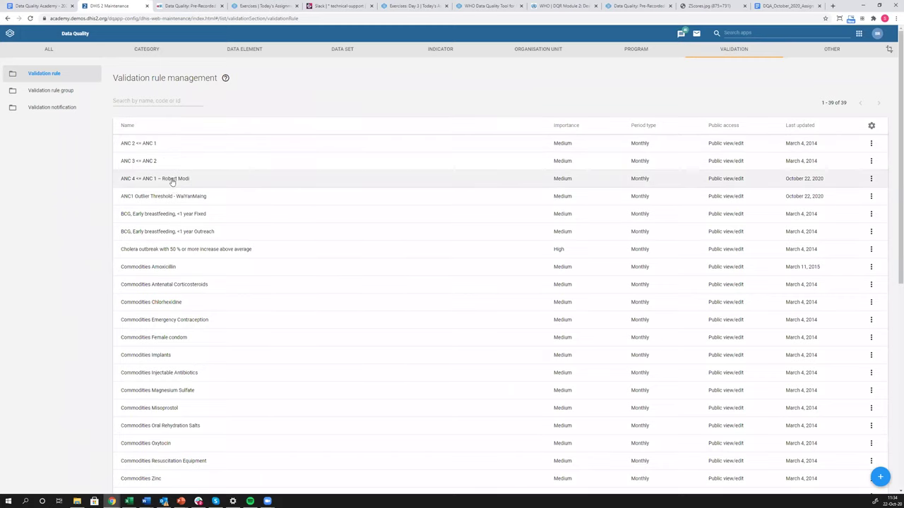
{"action": "left_click", "coordinate": [166, 142]}
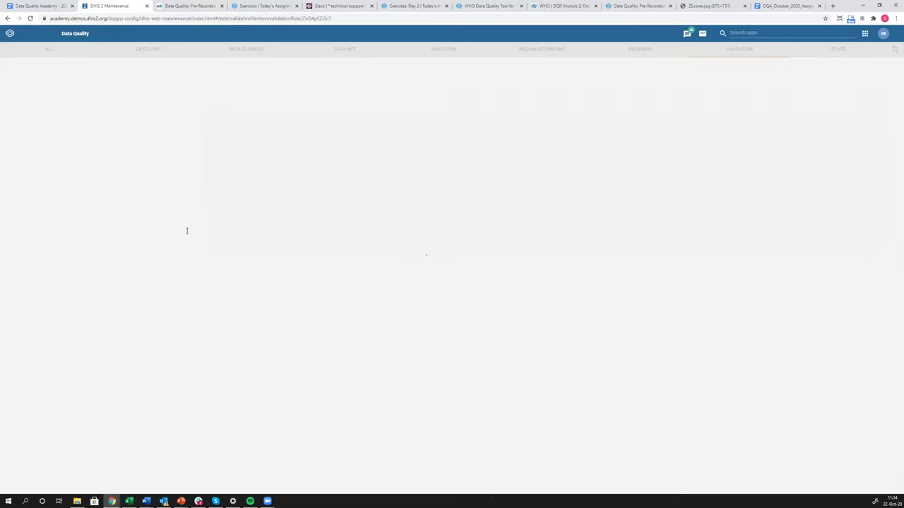
- Enlarge the page to 125% and set the left side expression's missing value strategy to "Skip if all values are missing"
{"action": "scroll", "coordinate": [177, 236], "scroll_direction": "down", "scroll_amount": 2}
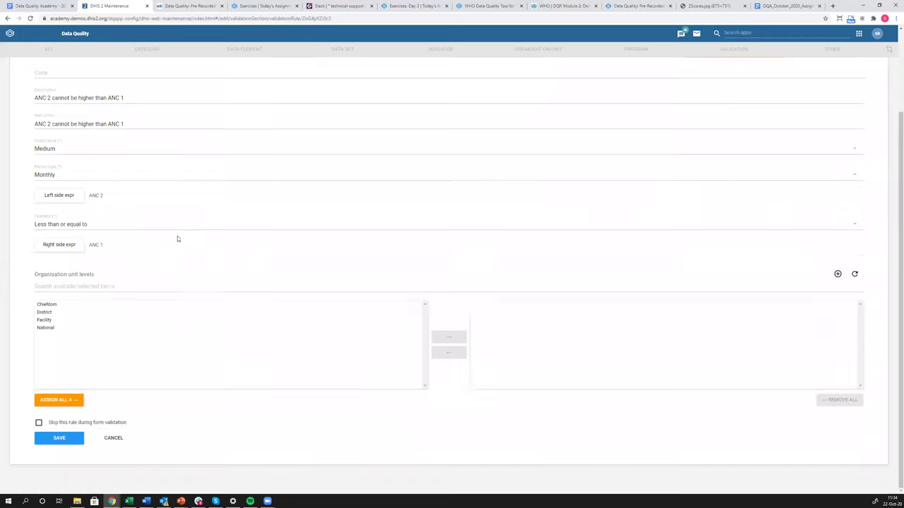
{"action": "left_click", "coordinate": [895, 19]}
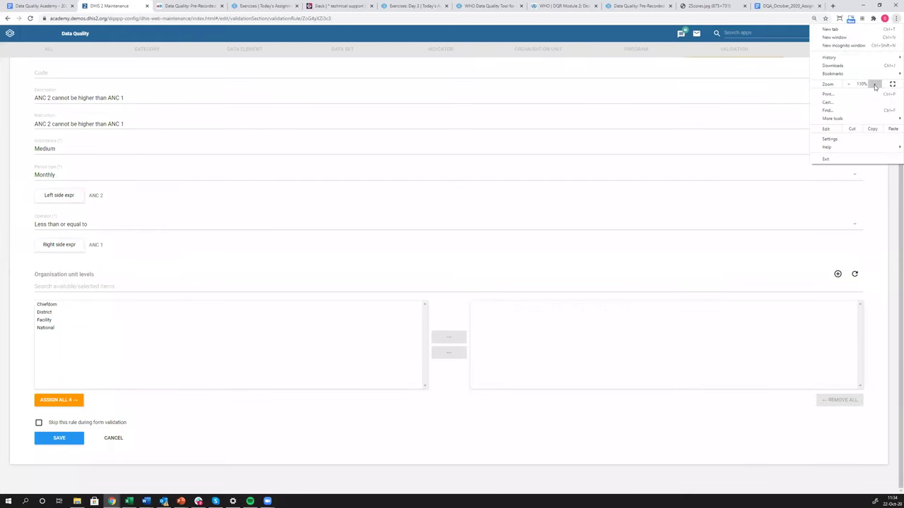
{"action": "left_click", "coordinate": [874, 84]}
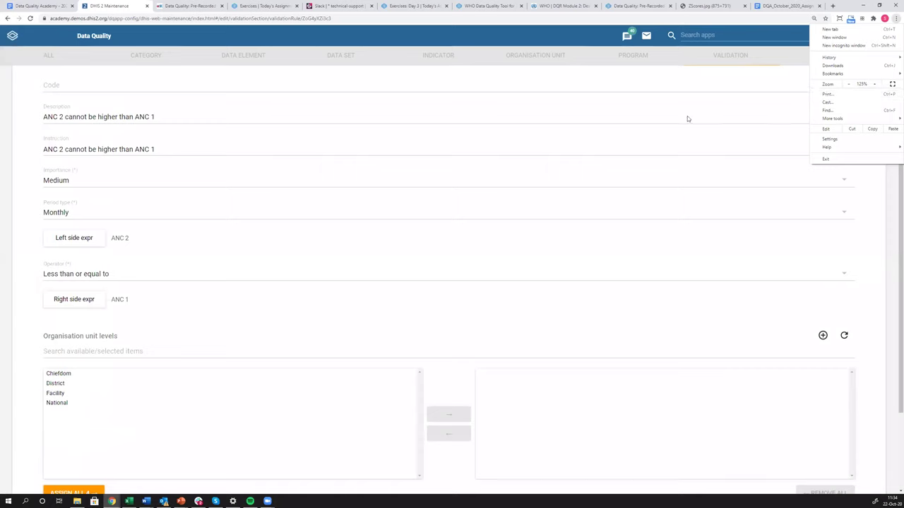
{"action": "left_click", "coordinate": [74, 238]}
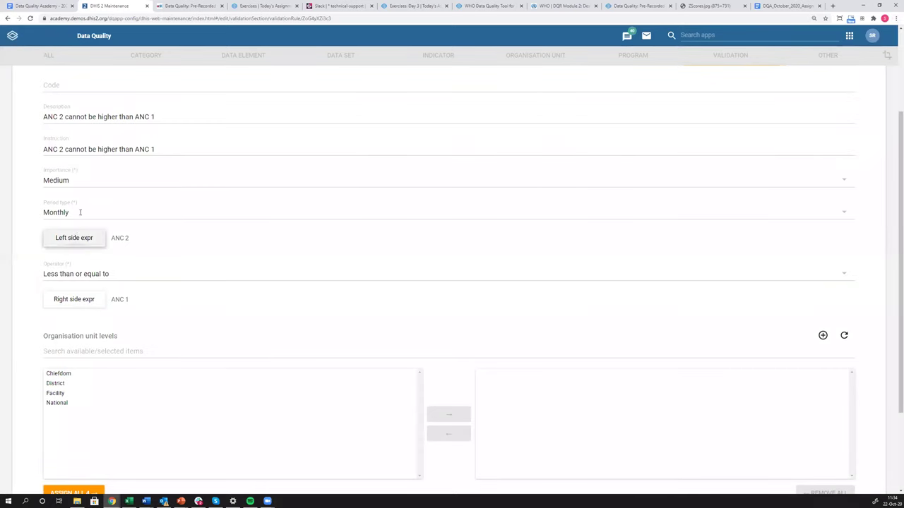
{"action": "left_click", "coordinate": [74, 239]}
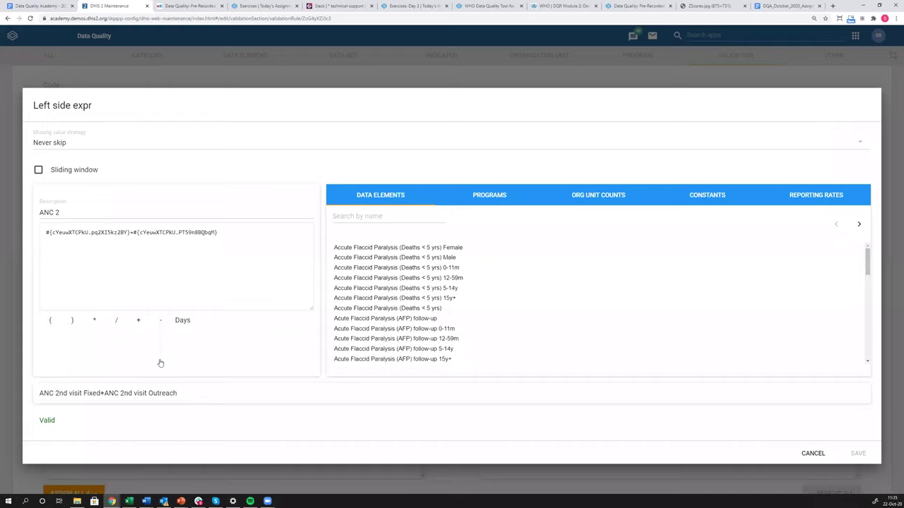
{"action": "left_click", "coordinate": [75, 147]}
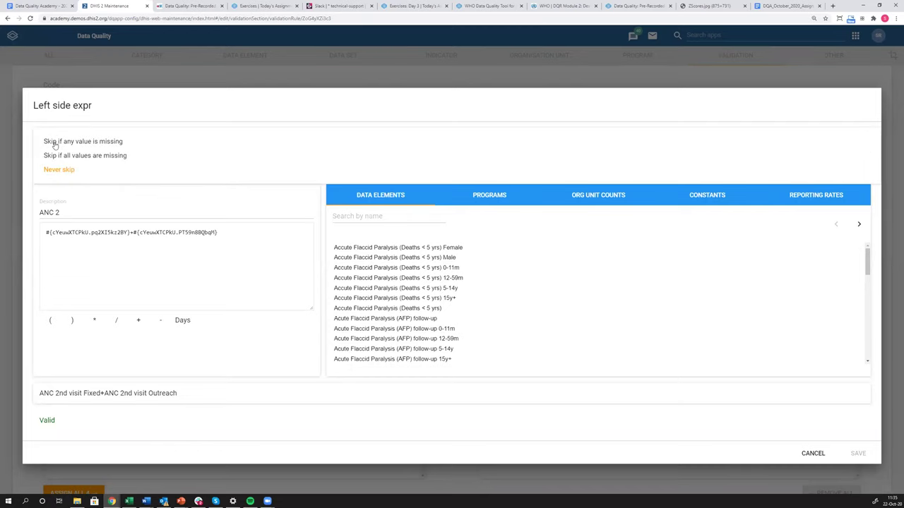
{"action": "left_click", "coordinate": [53, 114]}
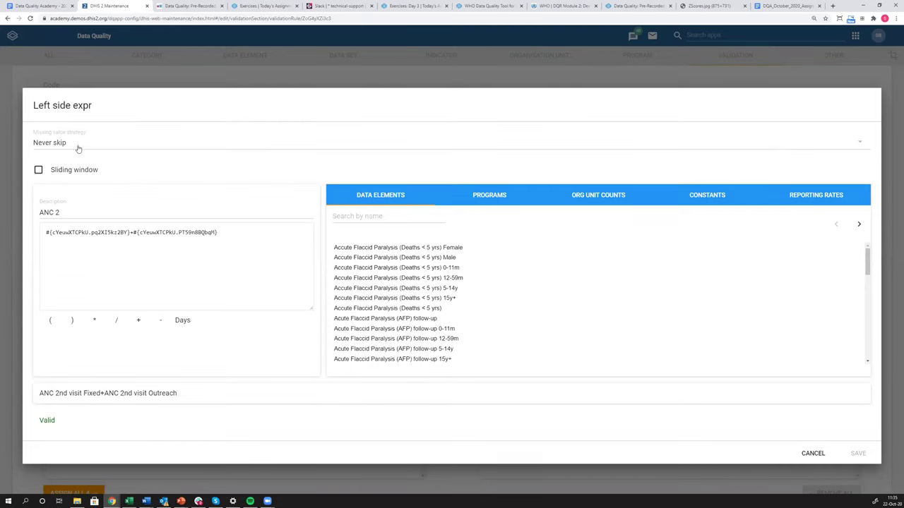
{"action": "left_click", "coordinate": [78, 149]}
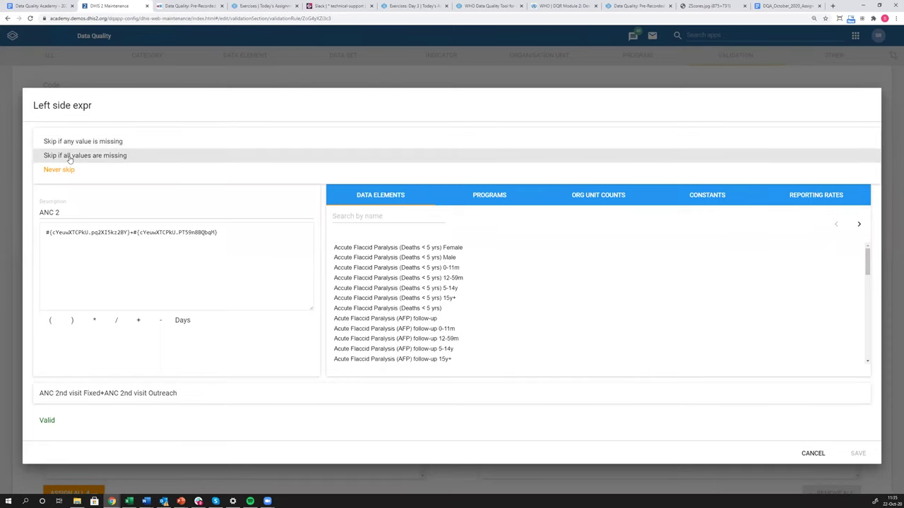
{"action": "left_click", "coordinate": [70, 157]}
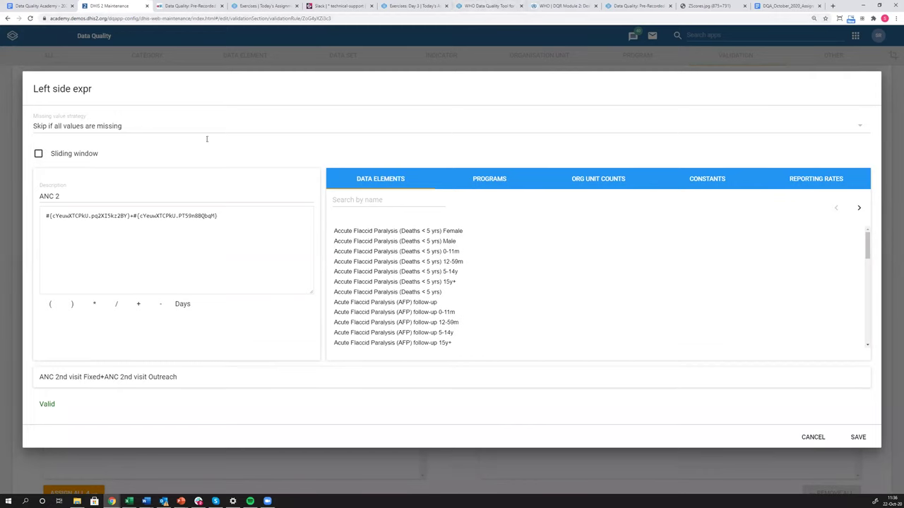
- Toggle the left side expression's Sliding window option on and back off
{"action": "left_click", "coordinate": [38, 154]}
{"action": "left_click", "coordinate": [38, 153]}
{"action": "left_click", "coordinate": [38, 154]}
{"action": "left_click", "coordinate": [38, 154]}
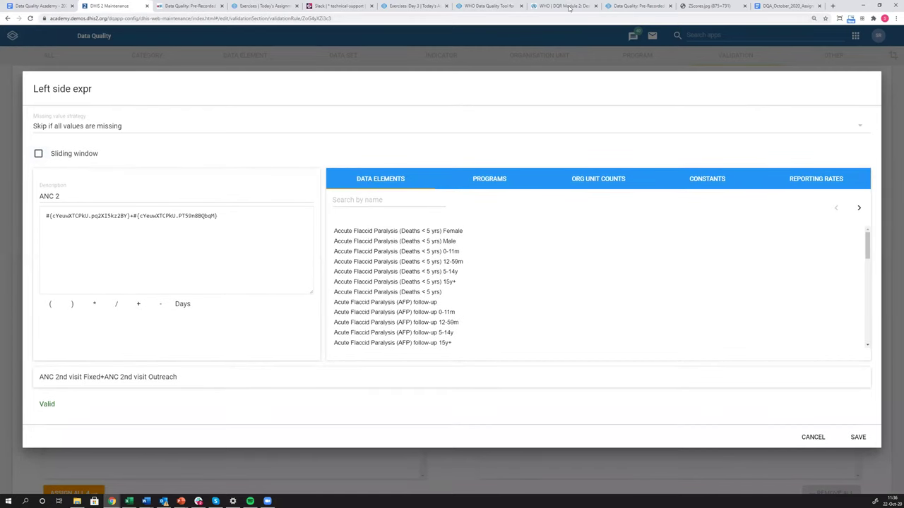
- Switch to the course exercise page's tab and search the web there for "dhis2 sliding window"
{"action": "left_click", "coordinate": [250, 7]}
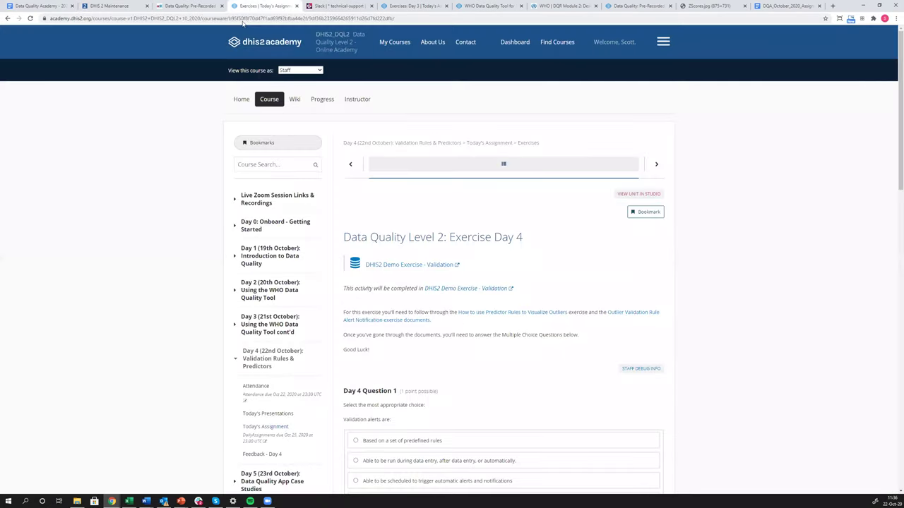
{"action": "left_click", "coordinate": [242, 20]}
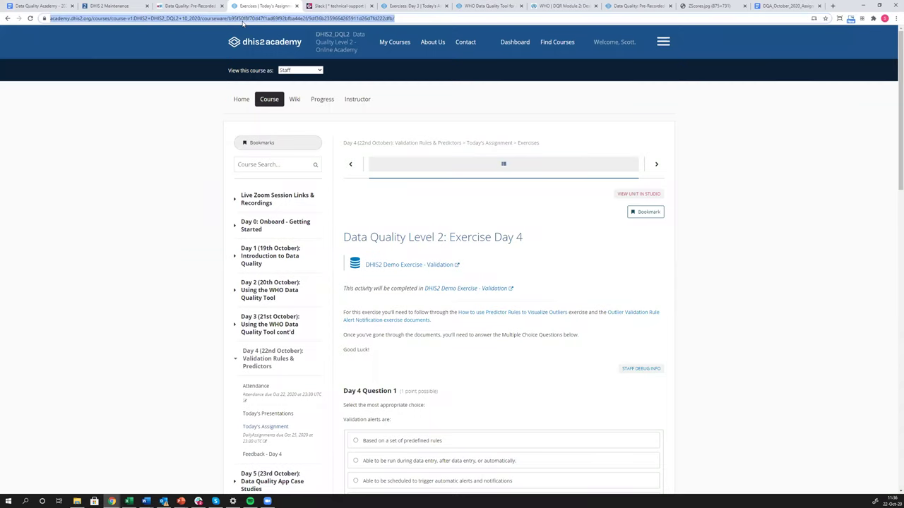
{"action": "type", "text": "dhis2"}
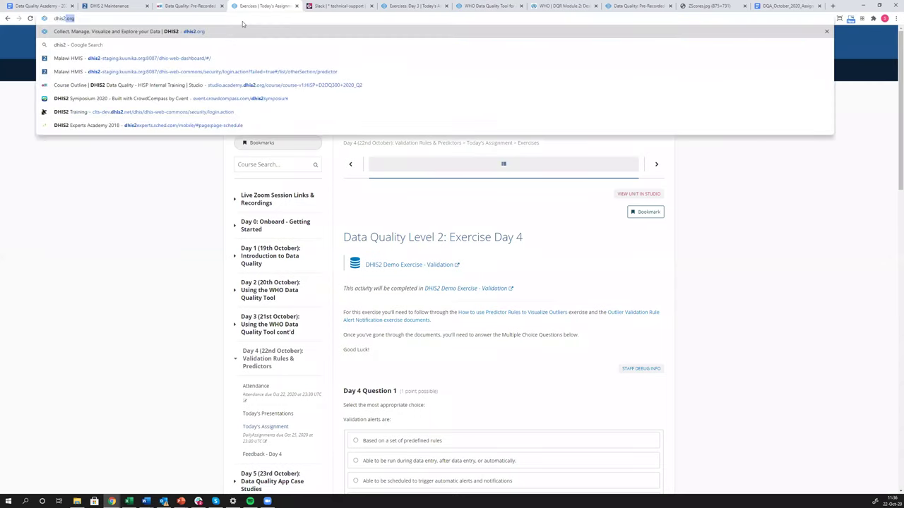
{"action": "type", "text": " sliding window"}
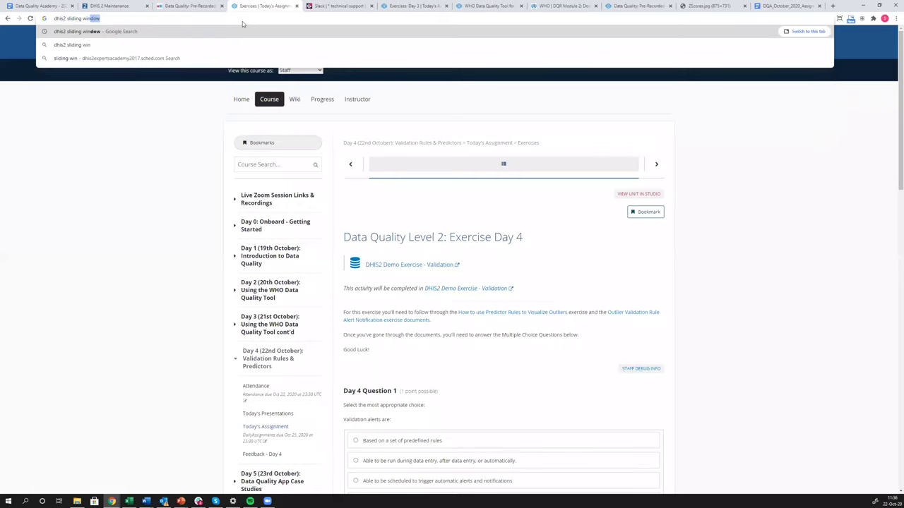
{"action": "key", "text": "Return"}
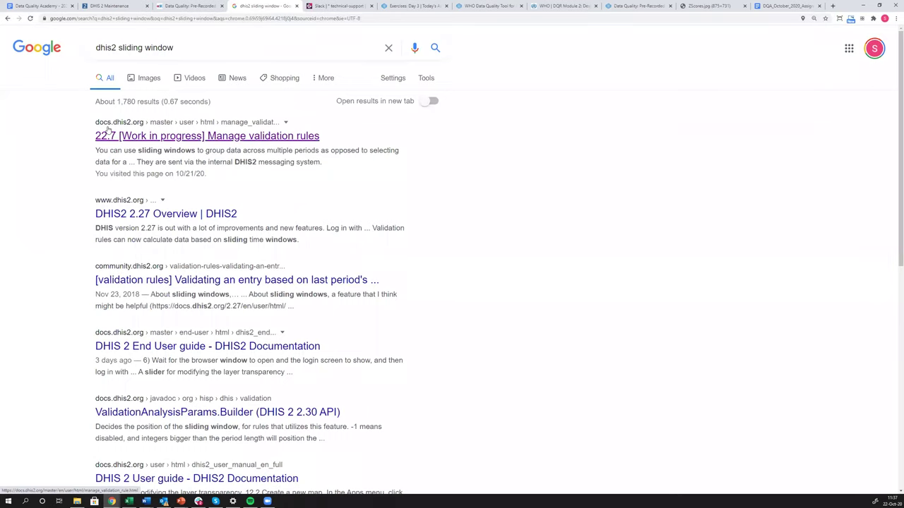
- Open the DHIS2 documentation on managing validation rules and read the "About sliding windows" section and its example
{"action": "left_click", "coordinate": [175, 138]}
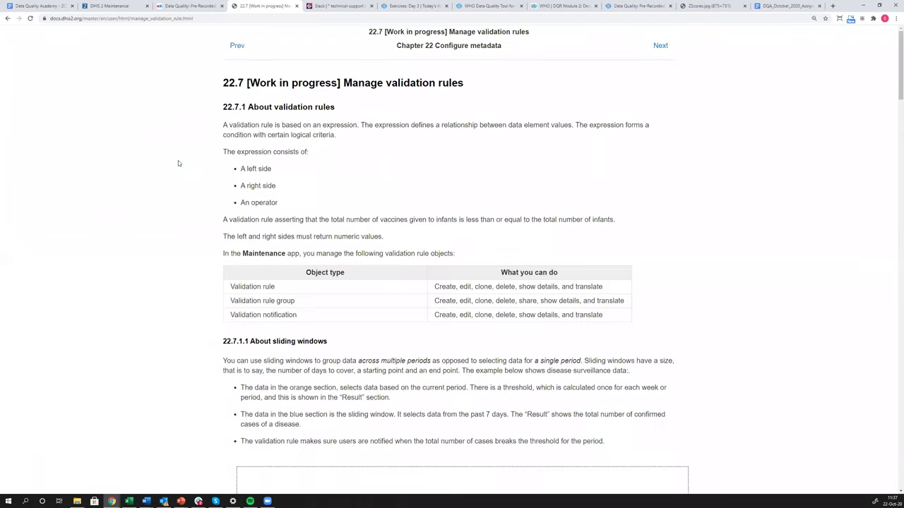
{"action": "scroll", "coordinate": [178, 161], "scroll_direction": "down", "scroll_amount": 5}
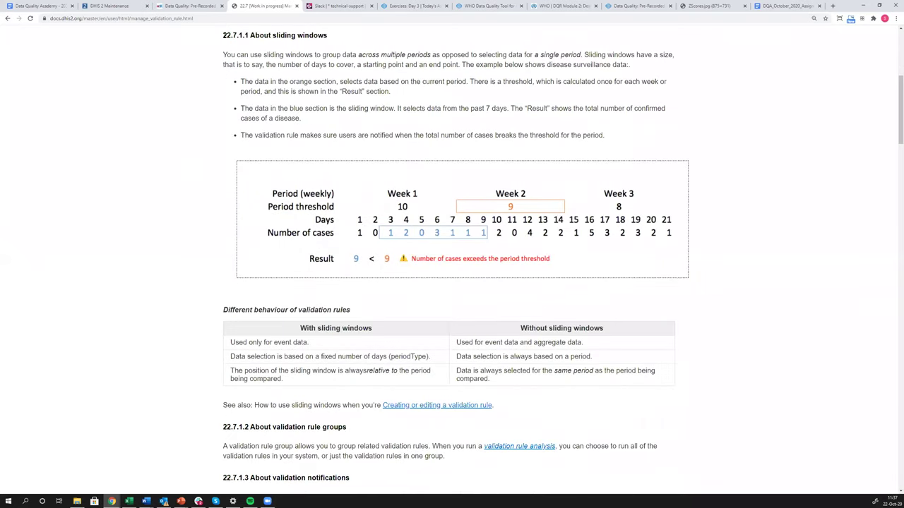
{"action": "left_click_drag", "start_coordinate": [213, 36], "coordinate": [281, 64]}
{"action": "left_click_drag", "start_coordinate": [420, 151], "coordinate": [604, 137]}
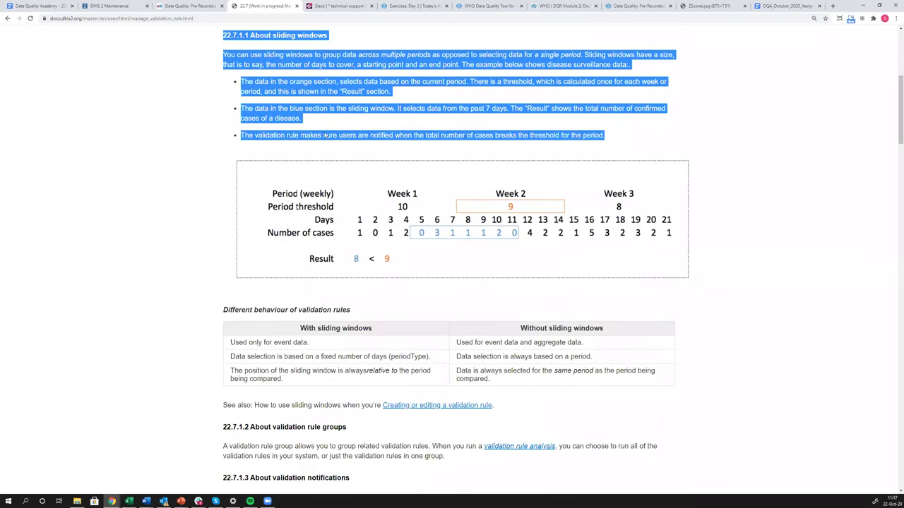
{"action": "left_click", "coordinate": [190, 148]}
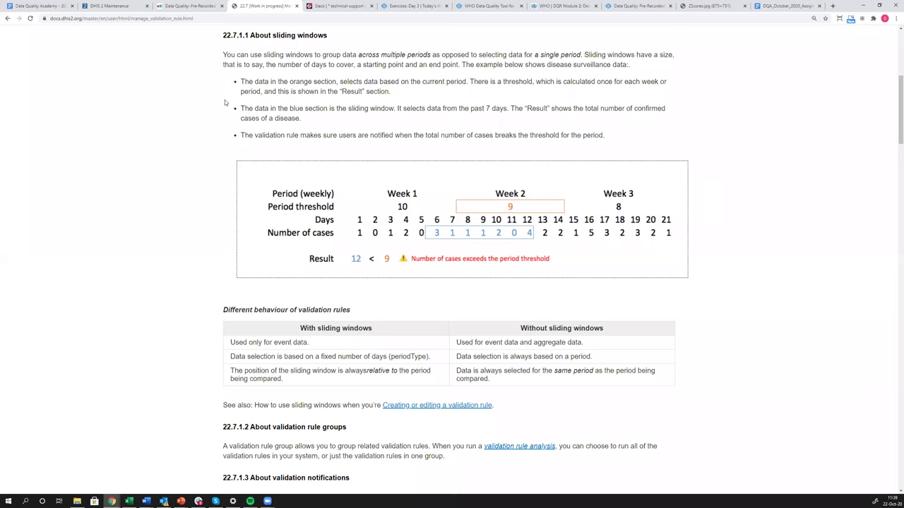
- Return to the validation rule in DHIS2 Maintenance and clear the left side expression's formula
{"action": "left_click", "coordinate": [109, 7]}
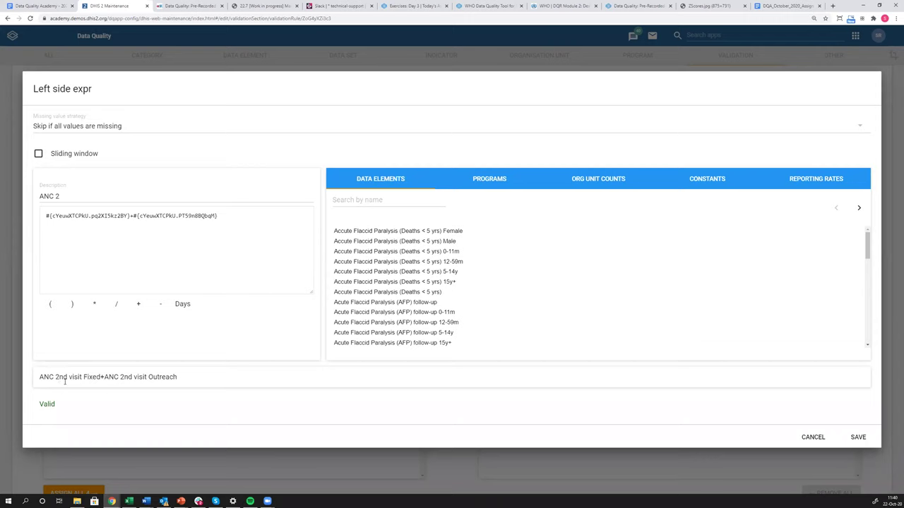
{"action": "left_click_drag", "start_coordinate": [221, 215], "coordinate": [33, 214]}
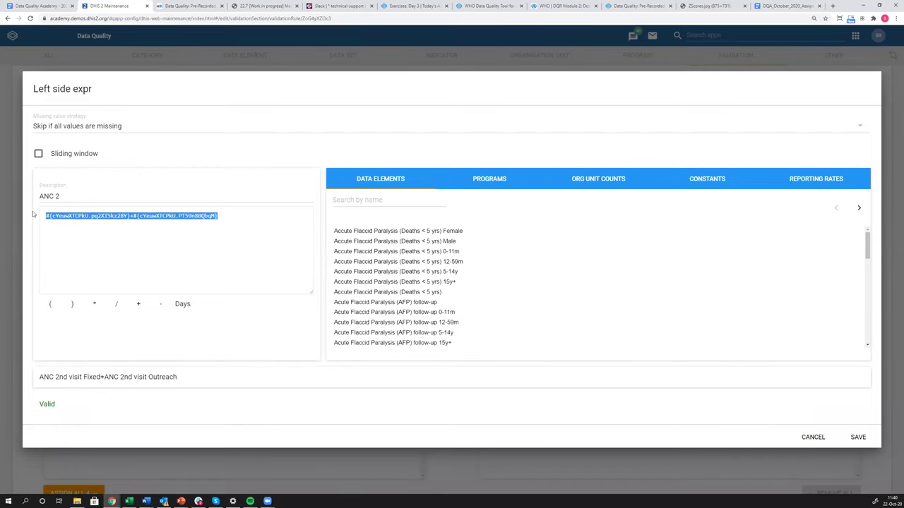
{"action": "key", "text": "BackSpace"}
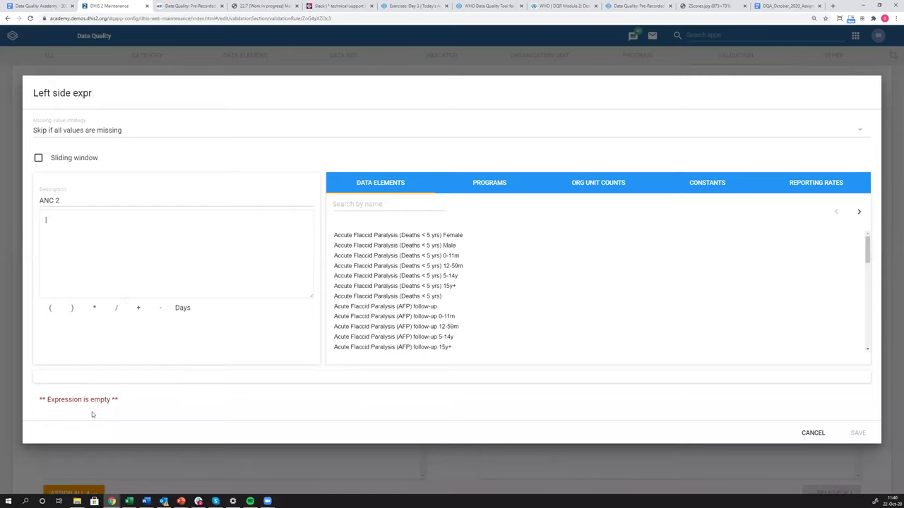
- Search the data elements for "ANC 2", add "ANC 2nd visit Fixed" to the left side expression, and select the inserted formula text
{"action": "left_click", "coordinate": [337, 203]}
{"action": "left_click", "coordinate": [376, 185]}
{"action": "left_click", "coordinate": [348, 205]}
{"action": "type", "text": "ANC"}
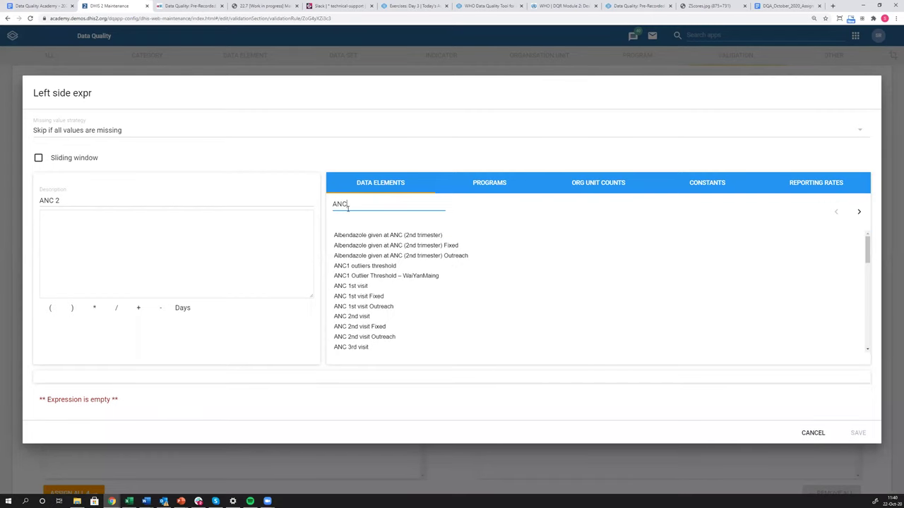
{"action": "type", "text": " 2"}
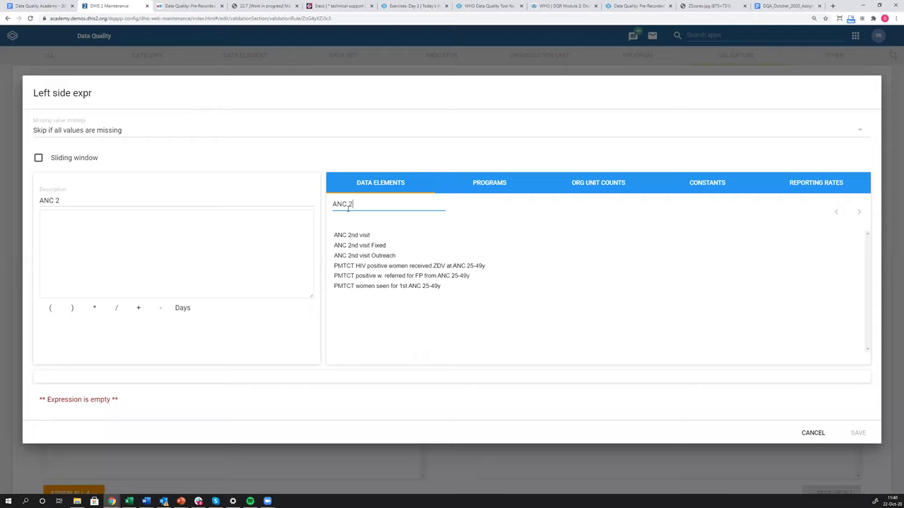
{"action": "left_click", "coordinate": [365, 246]}
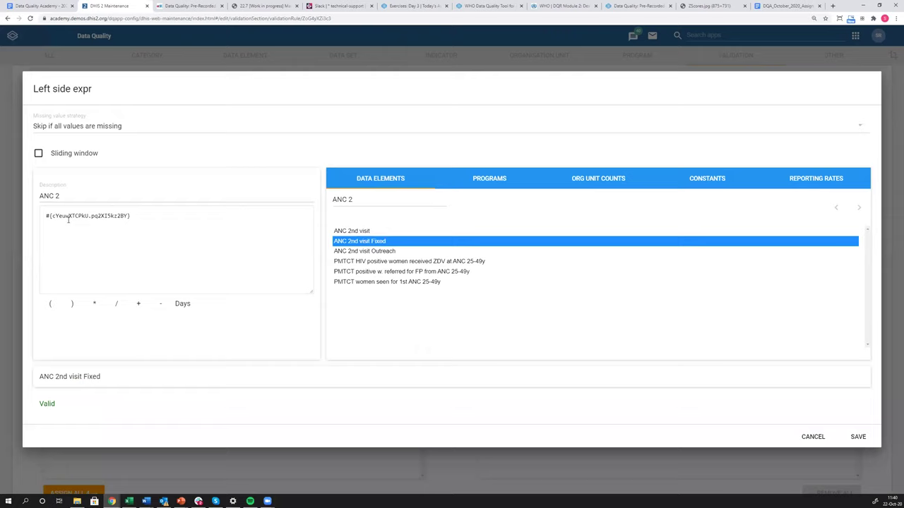
{"action": "left_click_drag", "start_coordinate": [47, 216], "coordinate": [134, 216]}
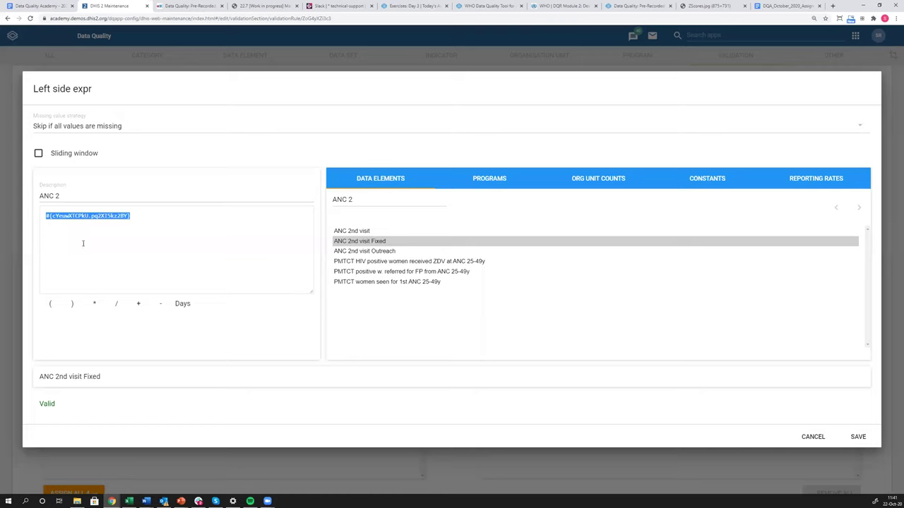
- Add "ANC 2nd visit Outreach" to the left side expression as a second term joined with a plus, and save the expression
{"action": "left_click", "coordinate": [135, 215]}
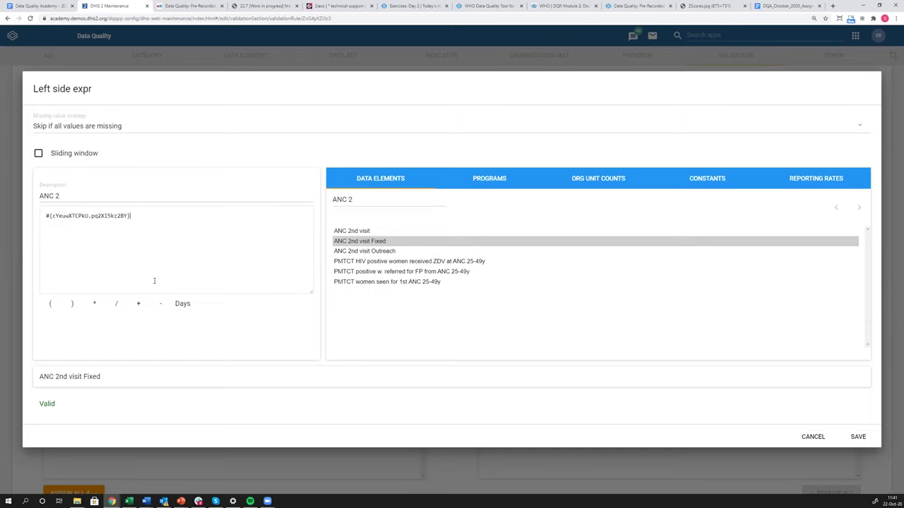
{"action": "left_click", "coordinate": [139, 303]}
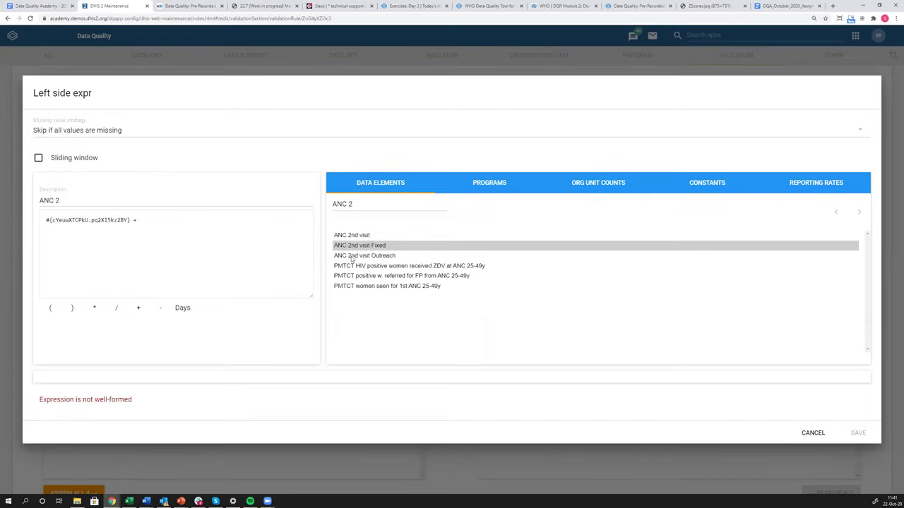
{"action": "left_click", "coordinate": [353, 257]}
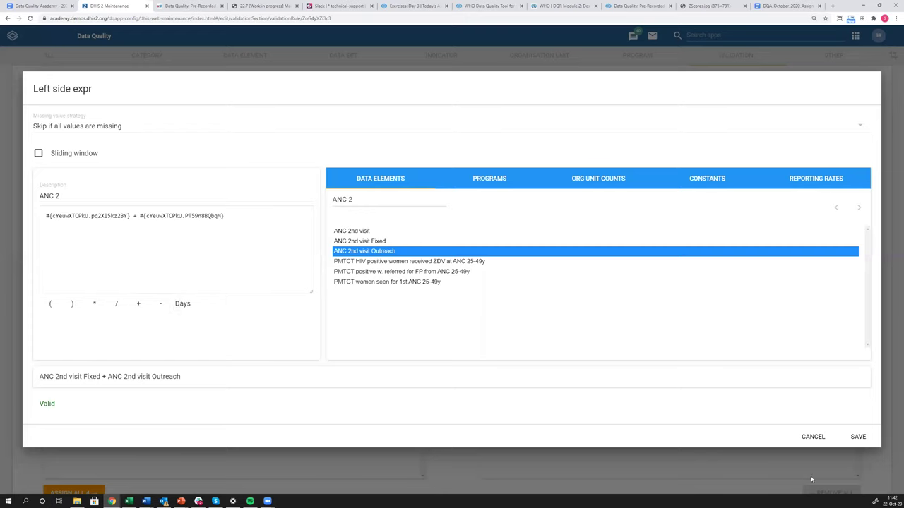
{"action": "left_click", "coordinate": [893, 498]}
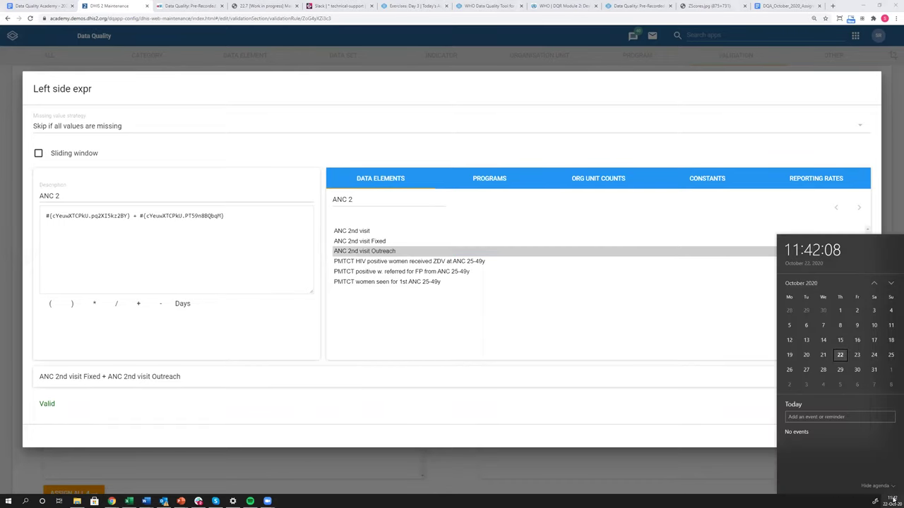
{"action": "left_click", "coordinate": [893, 498]}
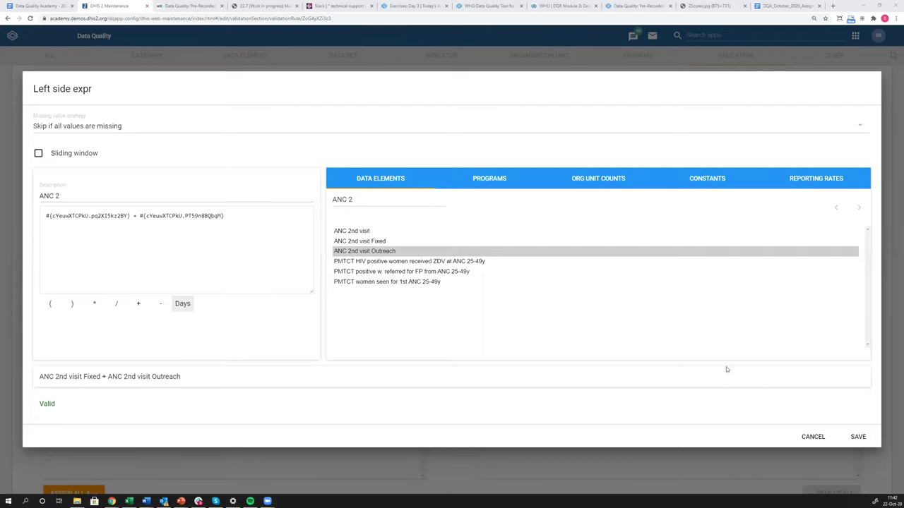
{"action": "left_click", "coordinate": [857, 437]}
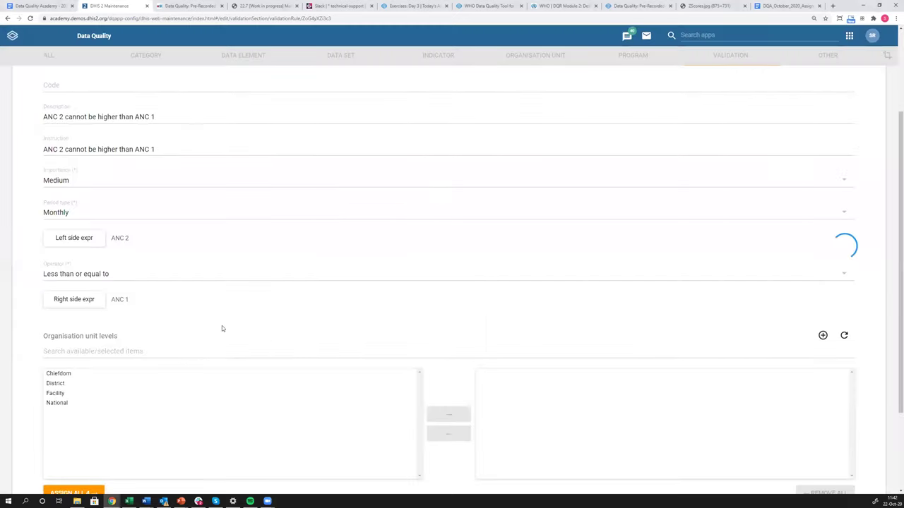
- Review the available comparison operators and the rule's right side expression, leaving both as they are
{"action": "left_click", "coordinate": [135, 276]}
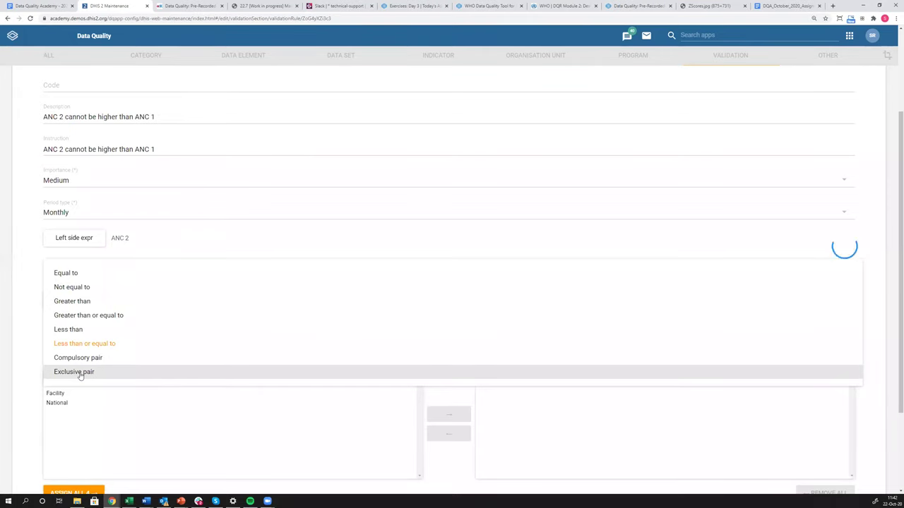
{"action": "left_click", "coordinate": [25, 345]}
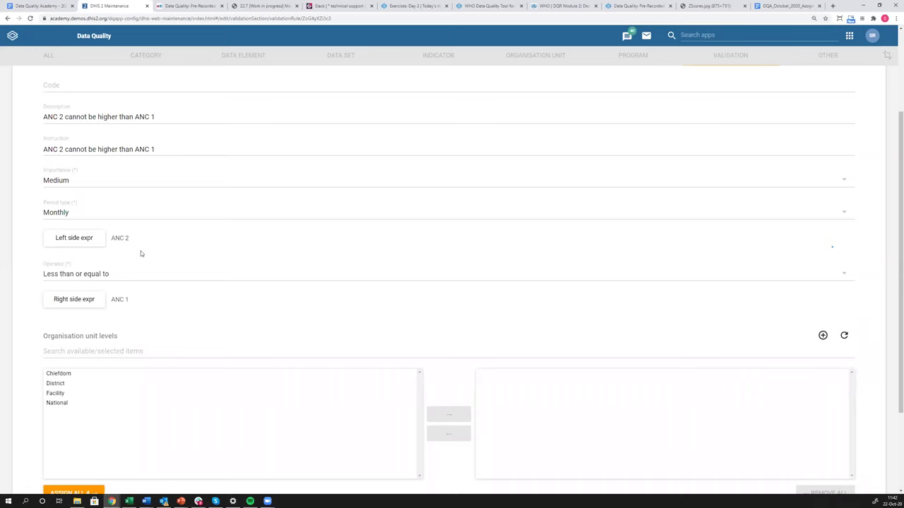
{"action": "scroll", "coordinate": [92, 328], "scroll_direction": "down", "scroll_amount": 2}
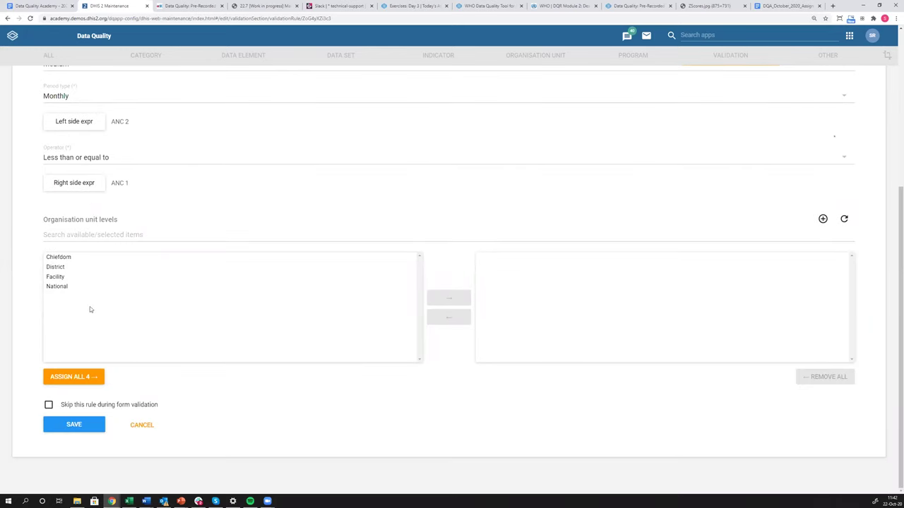
{"action": "left_click", "coordinate": [76, 185]}
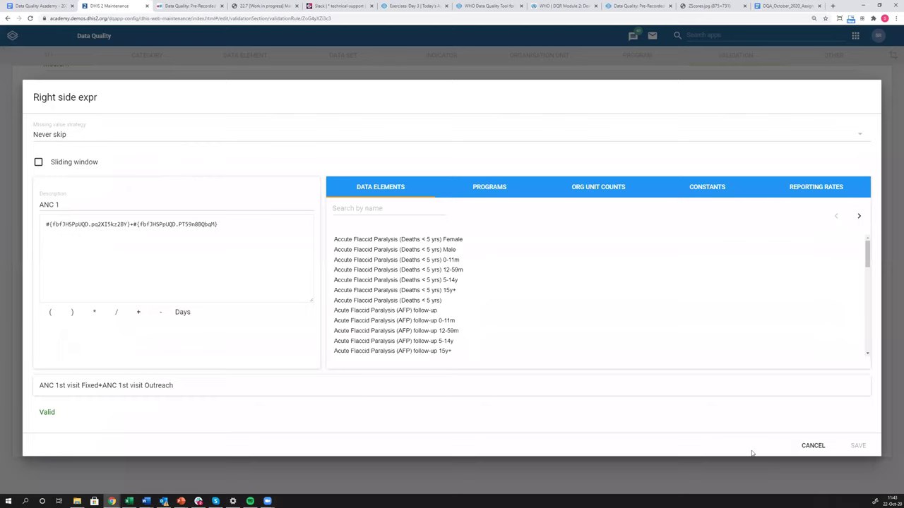
{"action": "left_click", "coordinate": [812, 449]}
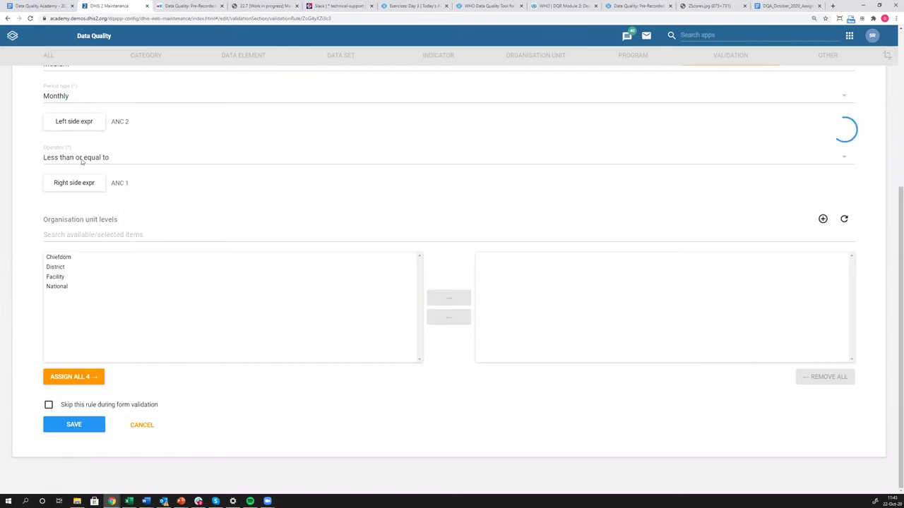
- Assign the District organisation unit level to the rule and set it to be skipped during form validation
{"action": "double_click", "coordinate": [57, 268]}
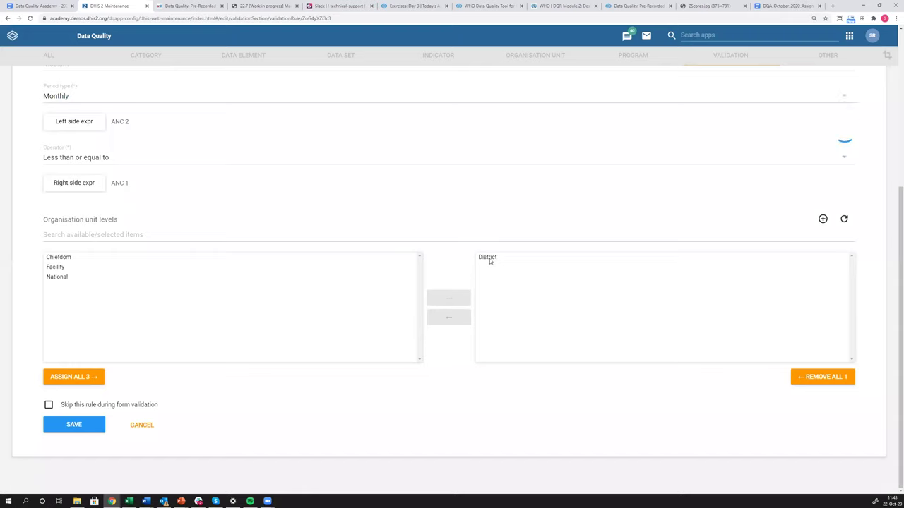
{"action": "left_click", "coordinate": [48, 407]}
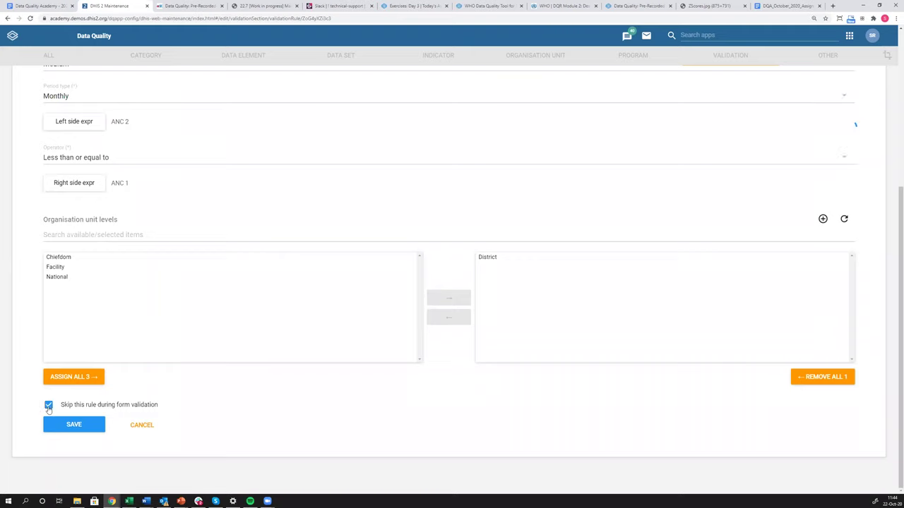
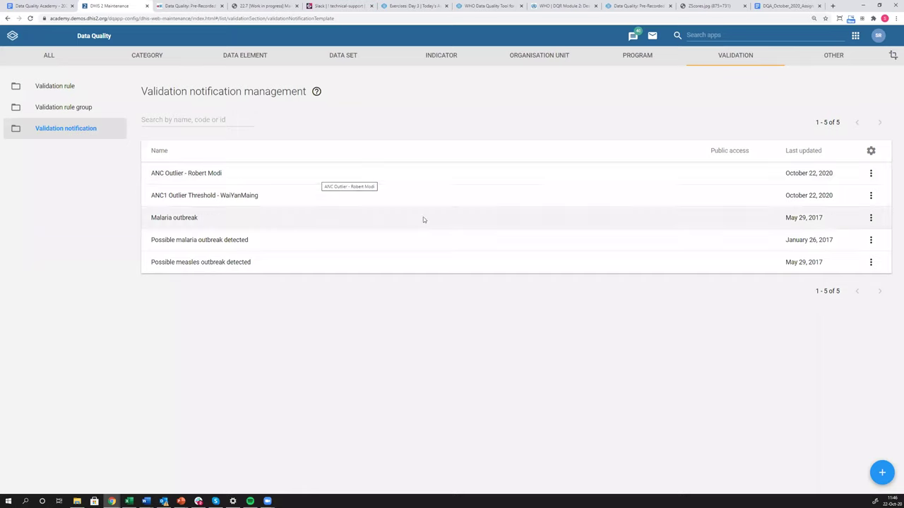
- Create a validation notification named "ANC 4 <= ANC1 -" followed by the author's first name
{"action": "left_click", "coordinate": [882, 473]}
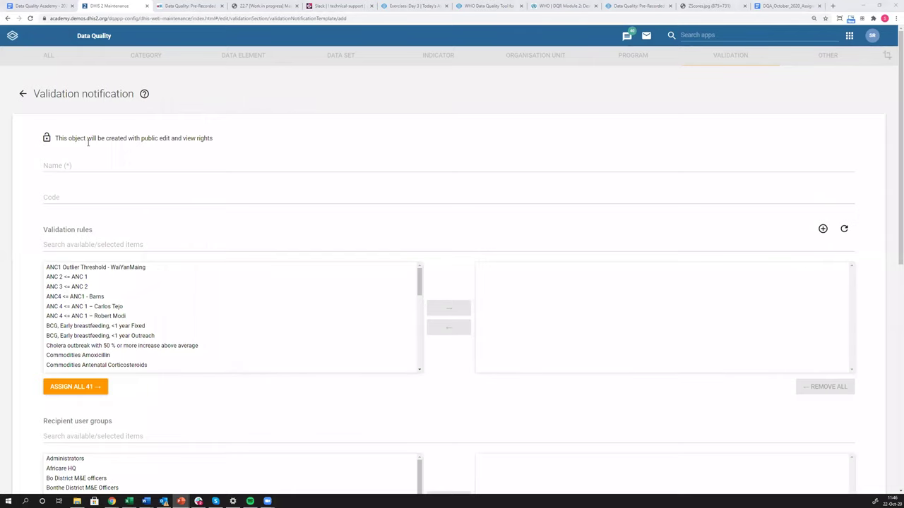
{"action": "left_click", "coordinate": [78, 167]}
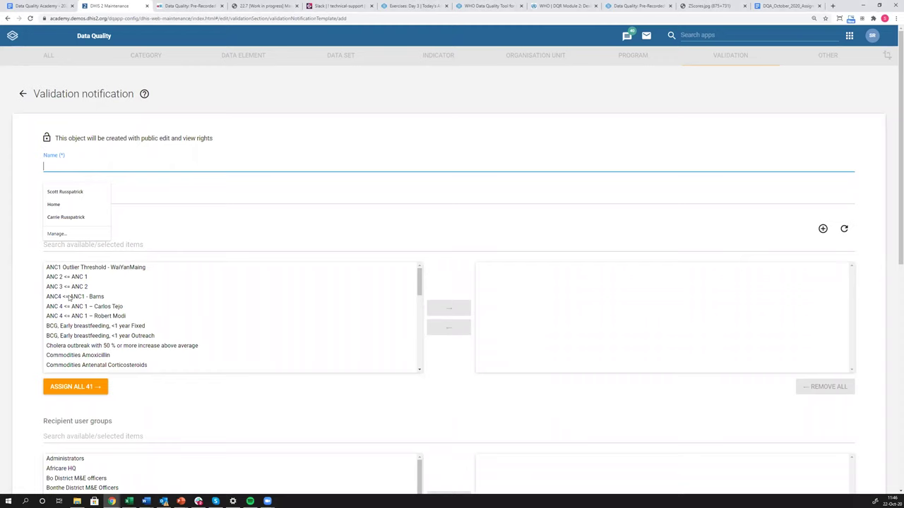
{"action": "type", "text": "ANC"}
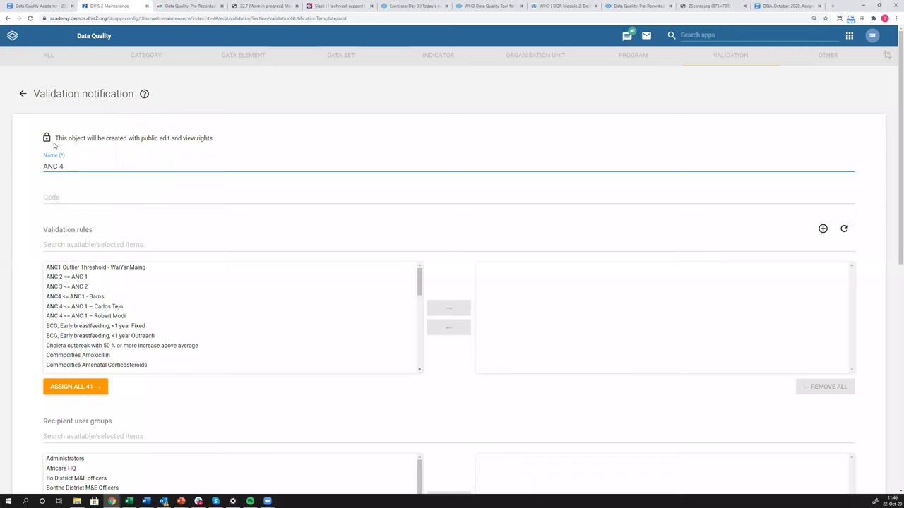
{"action": "type", "text": "4 <= ANC1 - Scott"}
{"action": "left_click_drag", "start_coordinate": [45, 166], "coordinate": [118, 165]}
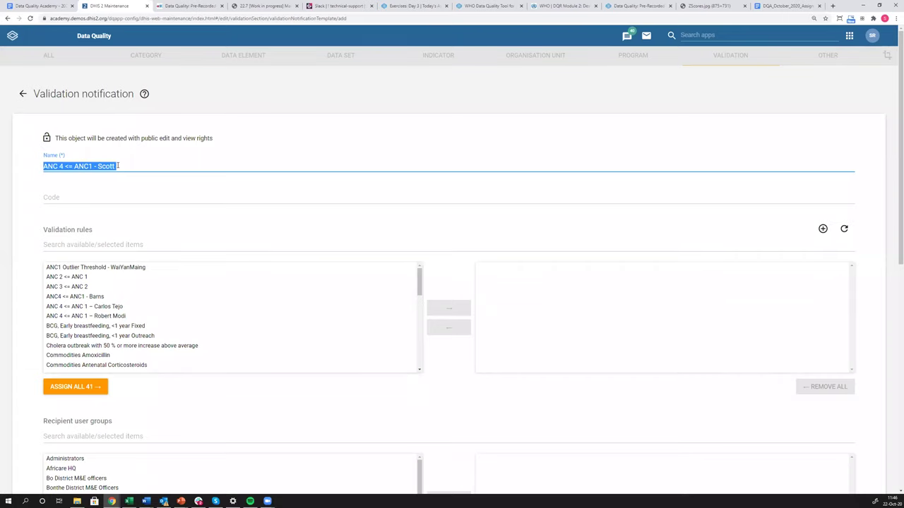
{"action": "left_click", "coordinate": [94, 166]}
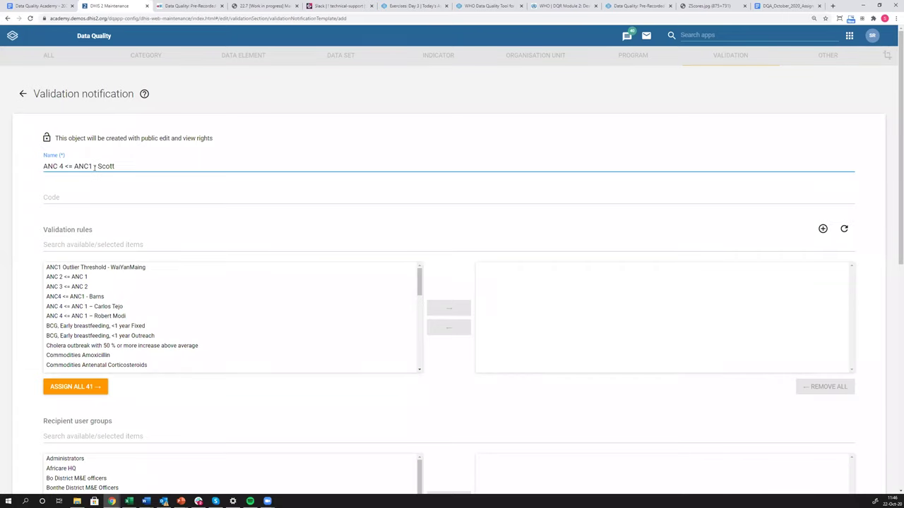
{"action": "left_click", "coordinate": [120, 167], "text": "shift"}
- Assign the last listed "ANC 4 <= ANC 1" validation rule to the notification, leaving the code empty
{"action": "left_click", "coordinate": [88, 197]}
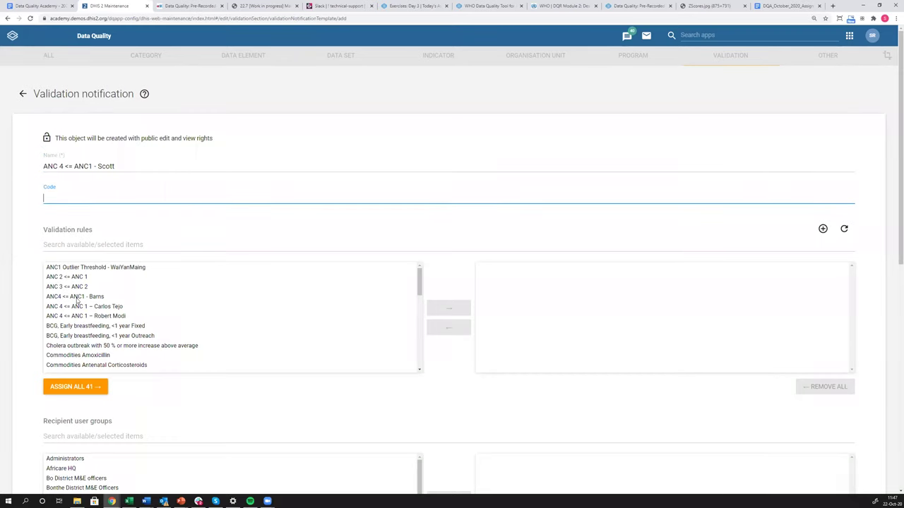
{"action": "left_click", "coordinate": [78, 317]}
{"action": "double_click", "coordinate": [78, 317]}
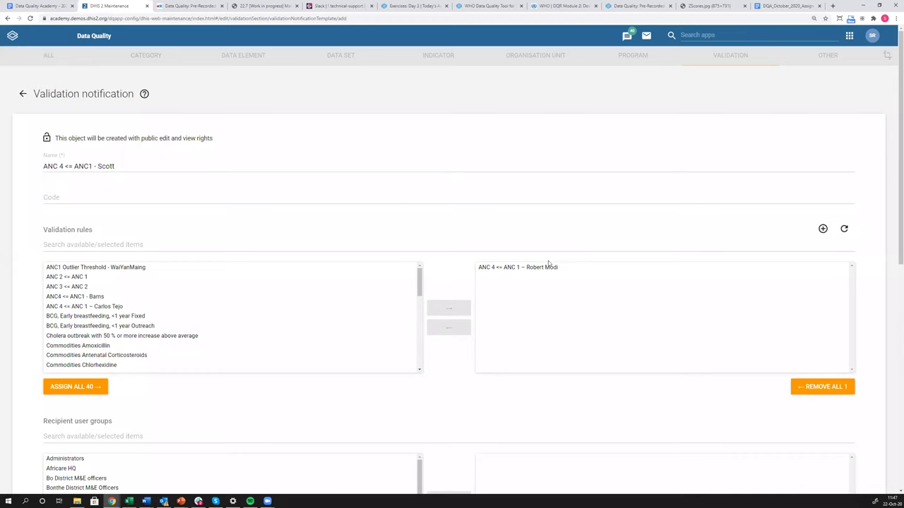
- Restrict the notification to users in the hierarchy only and remove all assigned recipient user groups
{"action": "scroll", "coordinate": [176, 267], "scroll_direction": "down", "scroll_amount": 2}
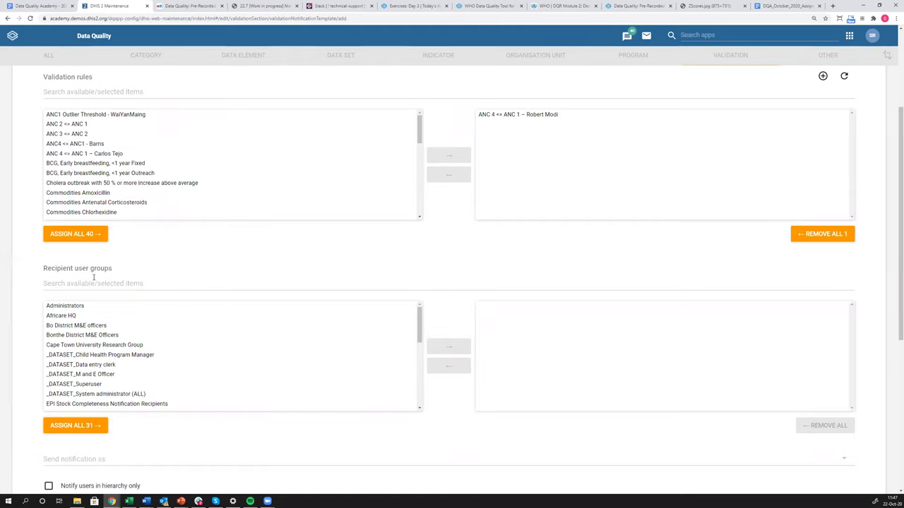
{"action": "scroll", "coordinate": [82, 427], "scroll_direction": "down", "scroll_amount": 2}
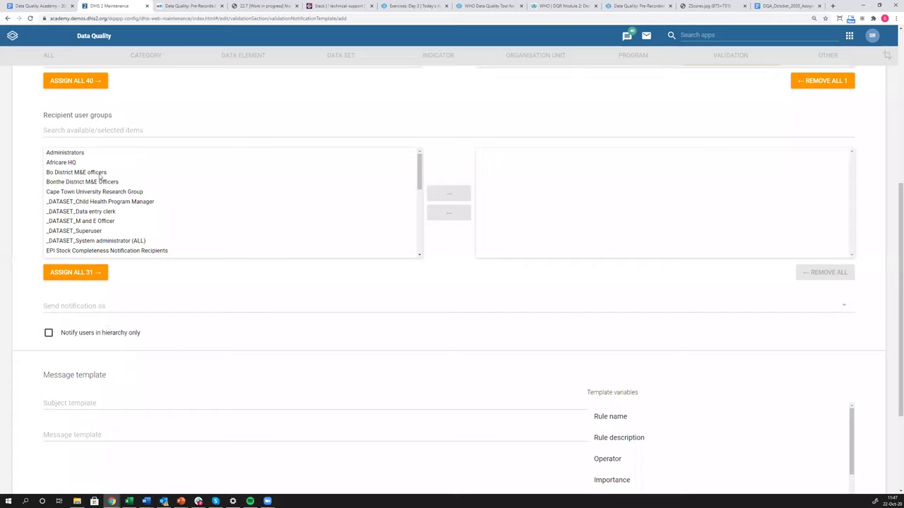
{"action": "scroll", "coordinate": [100, 177], "scroll_direction": "down", "scroll_amount": 3}
{"action": "scroll", "coordinate": [104, 205], "scroll_direction": "down", "scroll_amount": 1}
{"action": "scroll", "coordinate": [101, 211], "scroll_direction": "up", "scroll_amount": 5}
{"action": "left_click", "coordinate": [48, 335]}
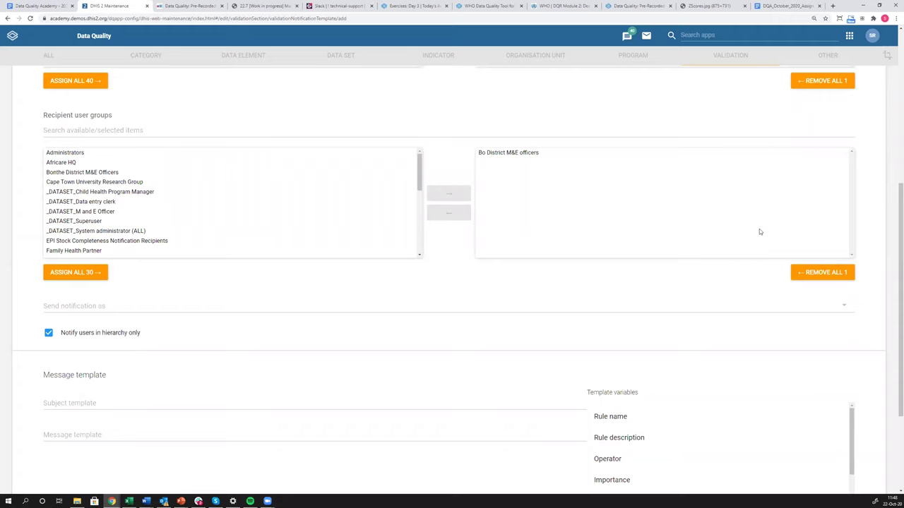
{"action": "left_click", "coordinate": [814, 277]}
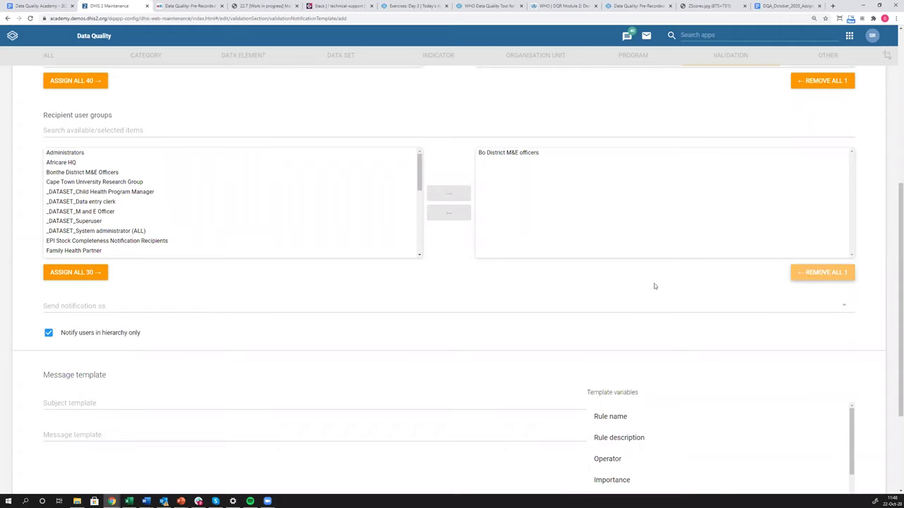
- Set the notification to be sent as a collective summary and insert the rule name variable in the subject template
{"action": "left_click", "coordinate": [68, 309]}
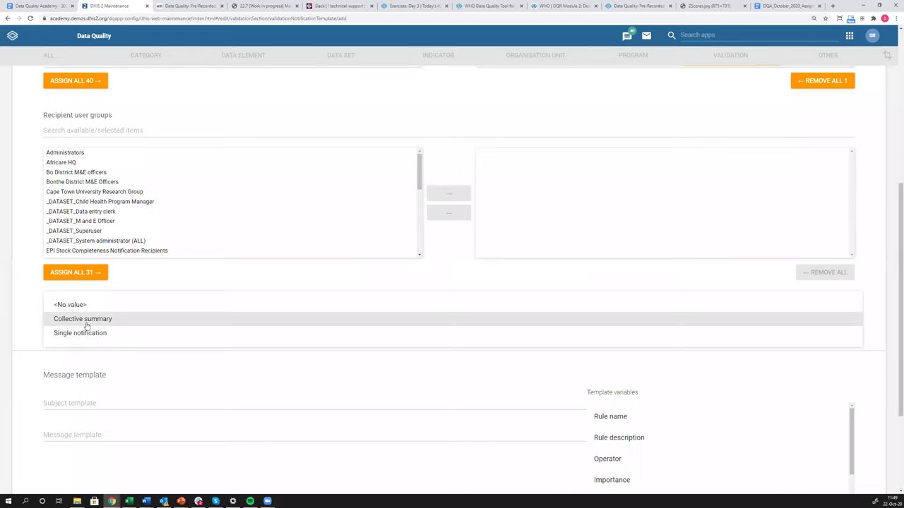
{"action": "left_click", "coordinate": [85, 326]}
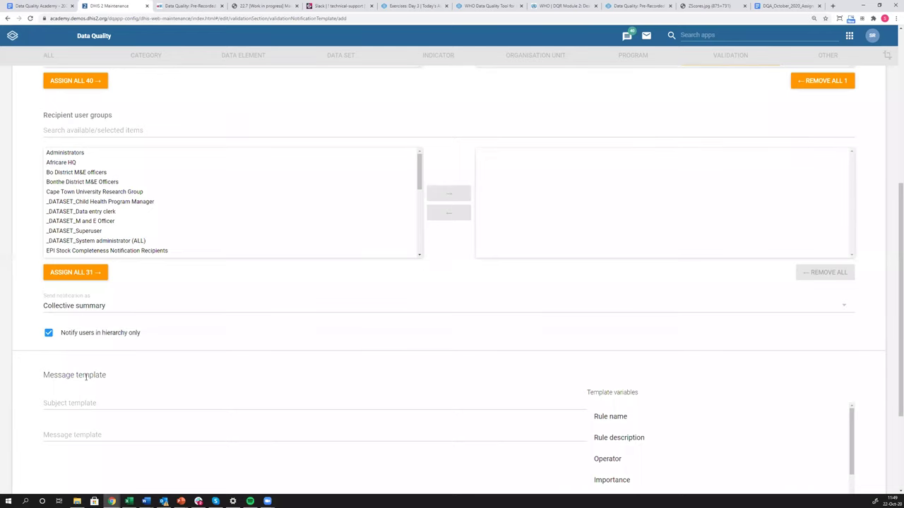
{"action": "scroll", "coordinate": [85, 377], "scroll_direction": "down", "scroll_amount": 2}
{"action": "left_click", "coordinate": [77, 260]}
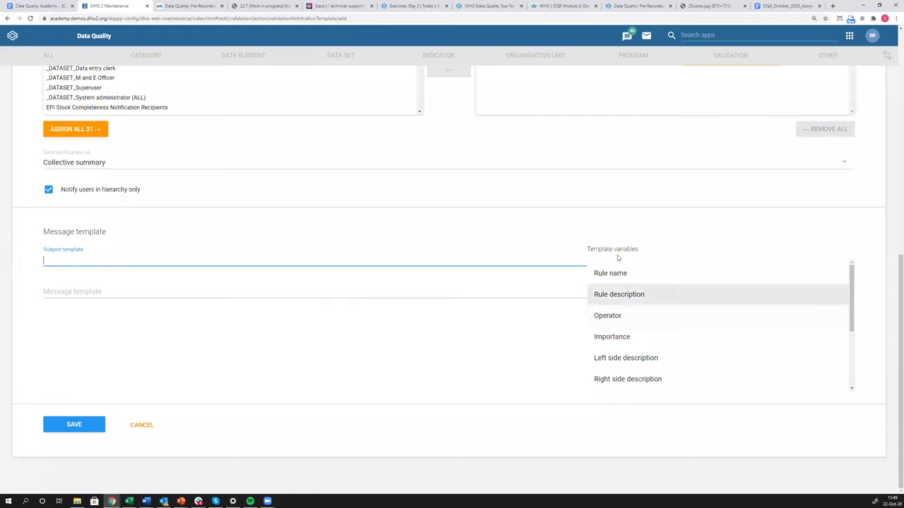
{"action": "left_click_drag", "start_coordinate": [639, 253], "coordinate": [590, 250]}
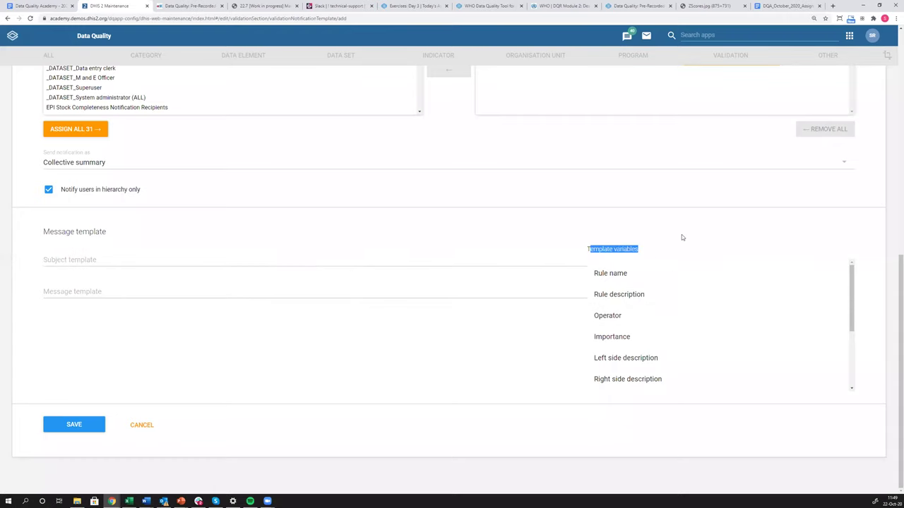
{"action": "left_click", "coordinate": [655, 257]}
{"action": "left_click", "coordinate": [611, 276]}
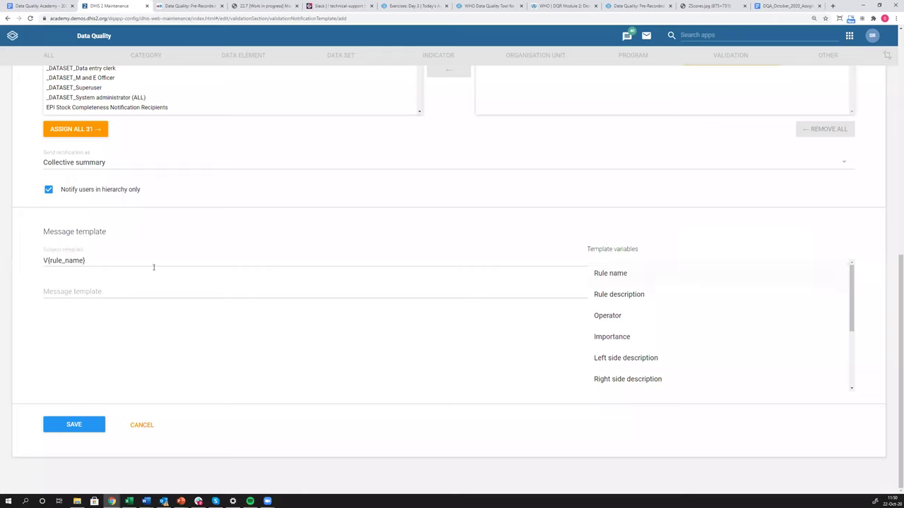
- Extend the subject template with "has been triggered for" and the organisation unit variable
{"action": "left_click", "coordinate": [114, 260]}
{"action": "type", "text": "h"}
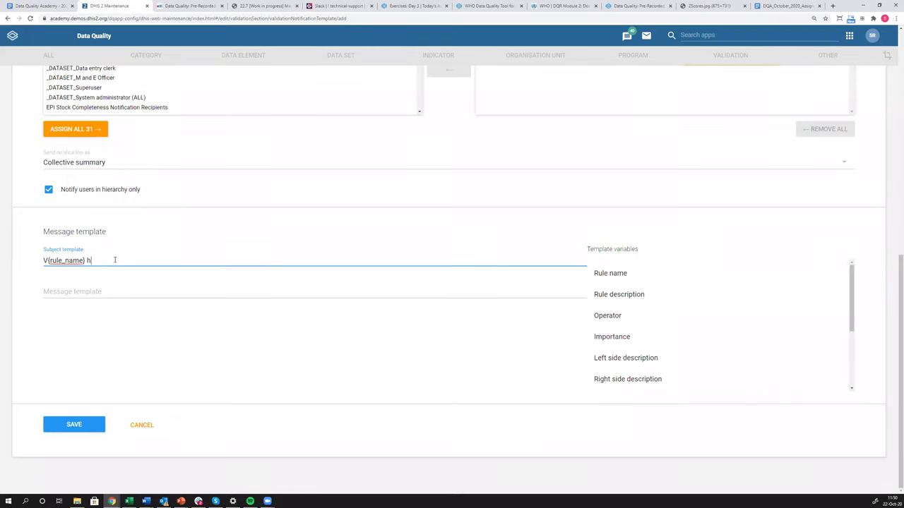
{"action": "type", "text": "as been triggered for"}
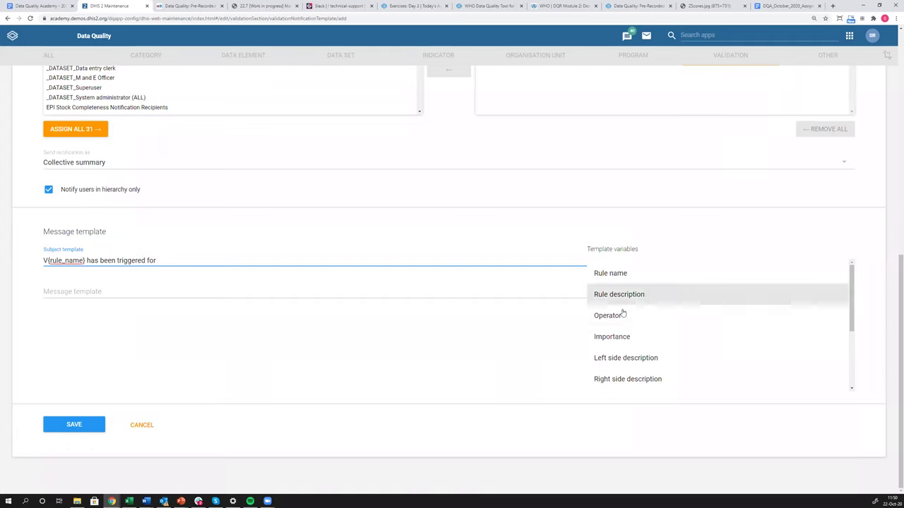
{"action": "left_click_drag", "start_coordinate": [851, 299], "coordinate": [658, 342]}
{"action": "left_click", "coordinate": [635, 349]}
- Append "for" with the period variable and "on" with the current date variable to the subject template
{"action": "left_click", "coordinate": [217, 261]}
{"action": "type", "text": "on"}
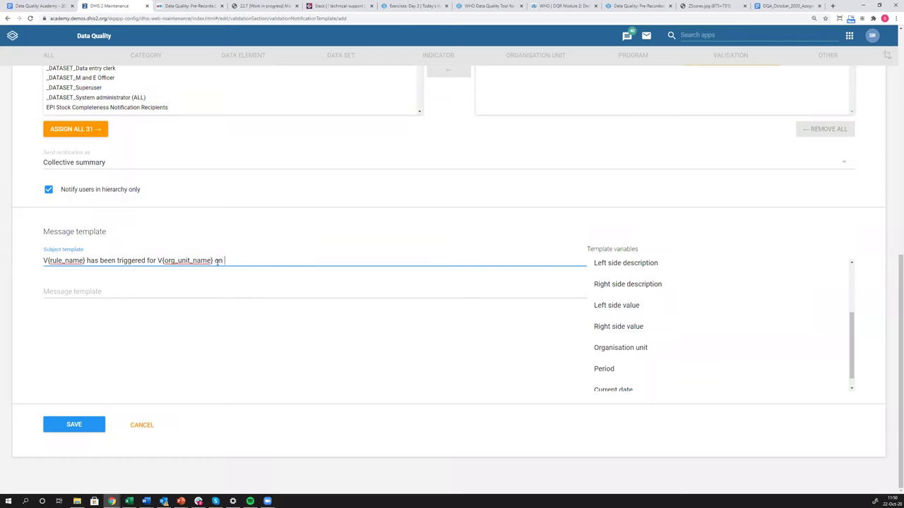
{"action": "key", "text": "BackSpace"}
{"action": "key", "text": "BackSpace"}
{"action": "type", "text": "for"}
{"action": "left_click", "coordinate": [600, 367]}
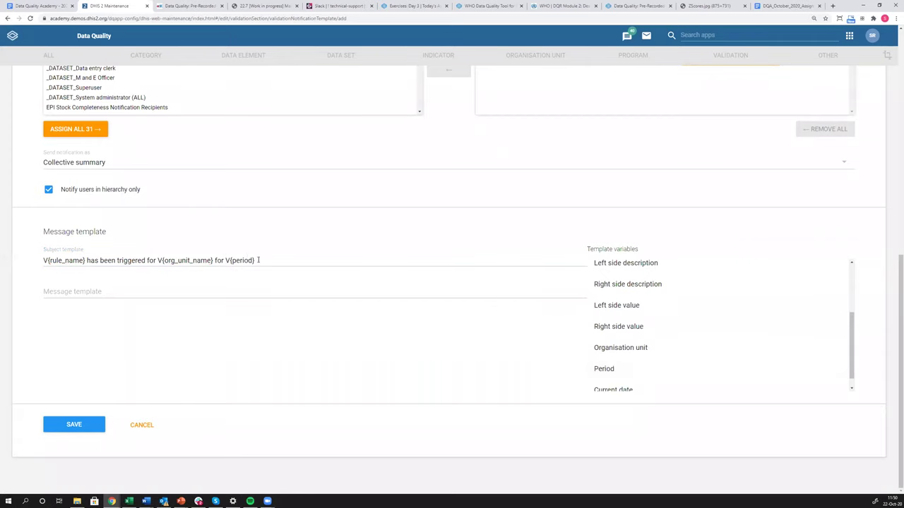
{"action": "left_click", "coordinate": [310, 271]}
{"action": "type", "text": "on"}
{"action": "left_click", "coordinate": [600, 389]}
- Look through the validation rules available for assignment to the notification
{"action": "scroll", "coordinate": [54, 260], "scroll_direction": "up", "scroll_amount": 10}
{"action": "scroll", "coordinate": [78, 272], "scroll_direction": "down", "scroll_amount": 4}
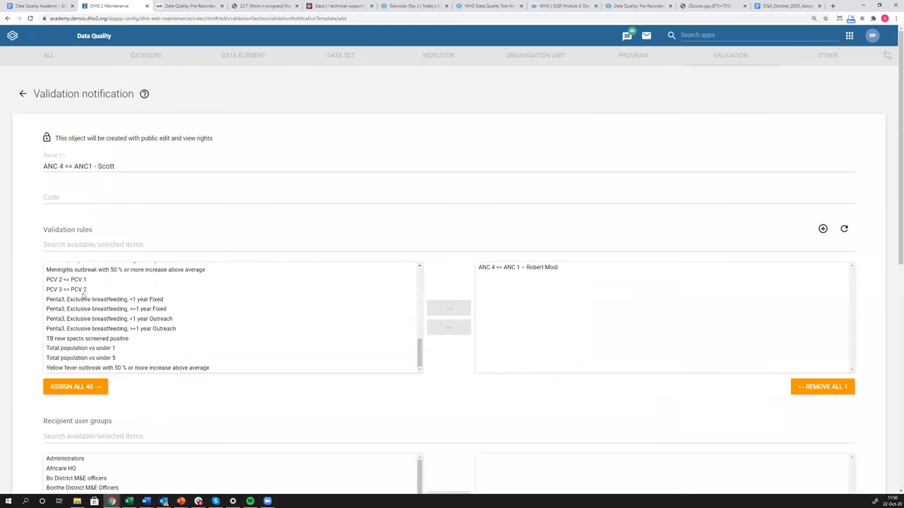
- Start the message template with the rule name variable, the word "with" and the rule description variable
{"action": "scroll", "coordinate": [26, 283], "scroll_direction": "down", "scroll_amount": 2}
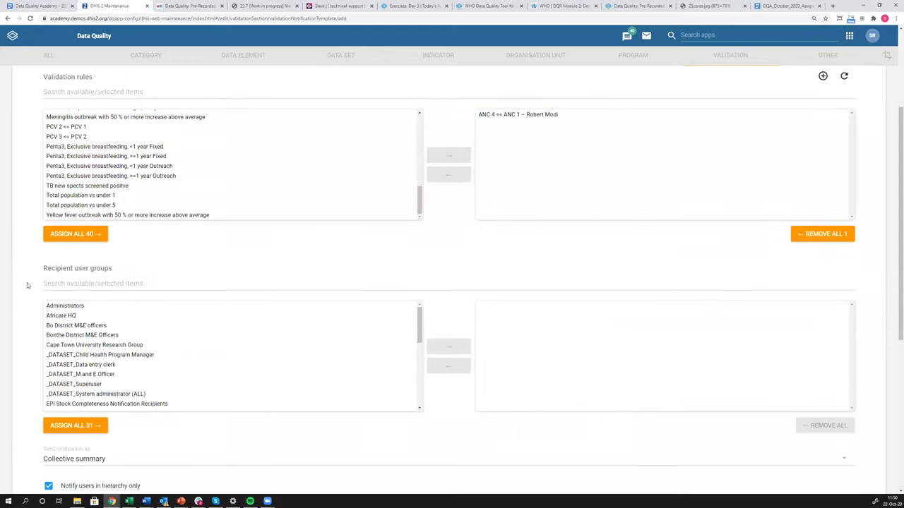
{"action": "scroll", "coordinate": [31, 282], "scroll_direction": "down", "scroll_amount": 2}
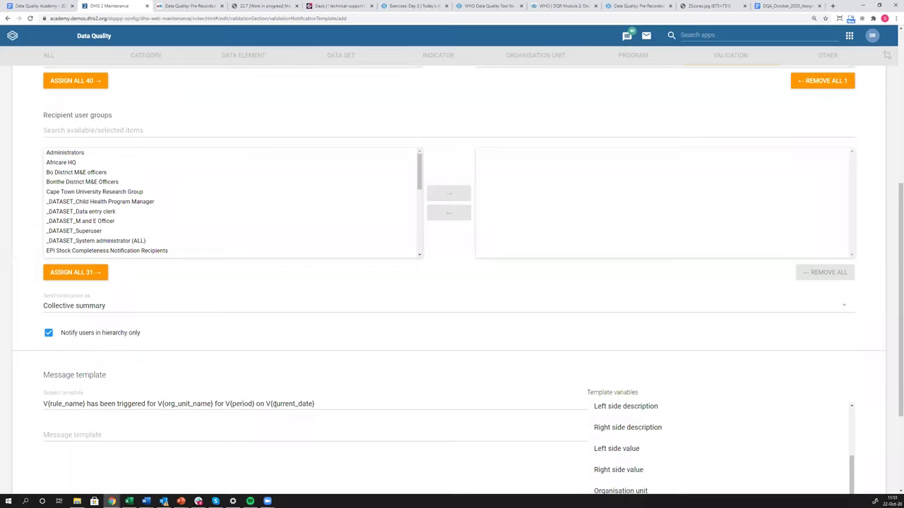
{"action": "scroll", "coordinate": [154, 323], "scroll_direction": "down", "scroll_amount": 2}
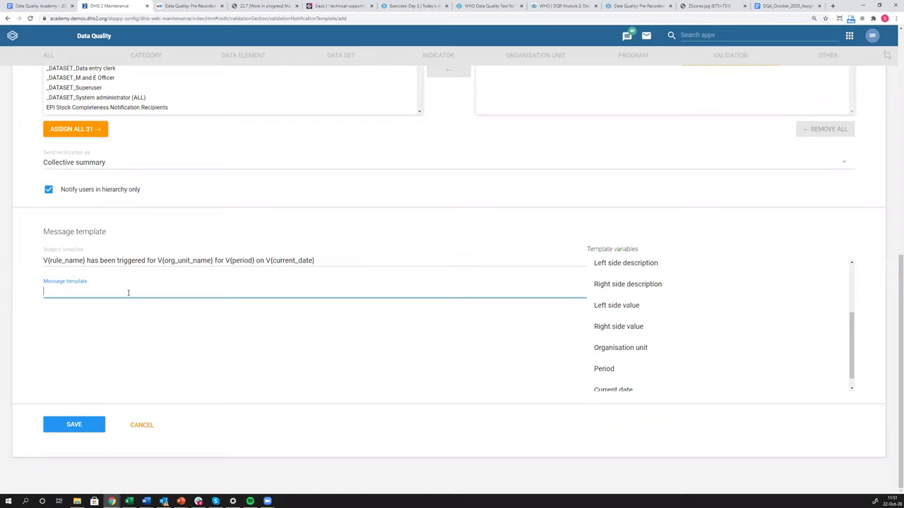
{"action": "scroll", "coordinate": [623, 336], "scroll_direction": "up", "scroll_amount": 3}
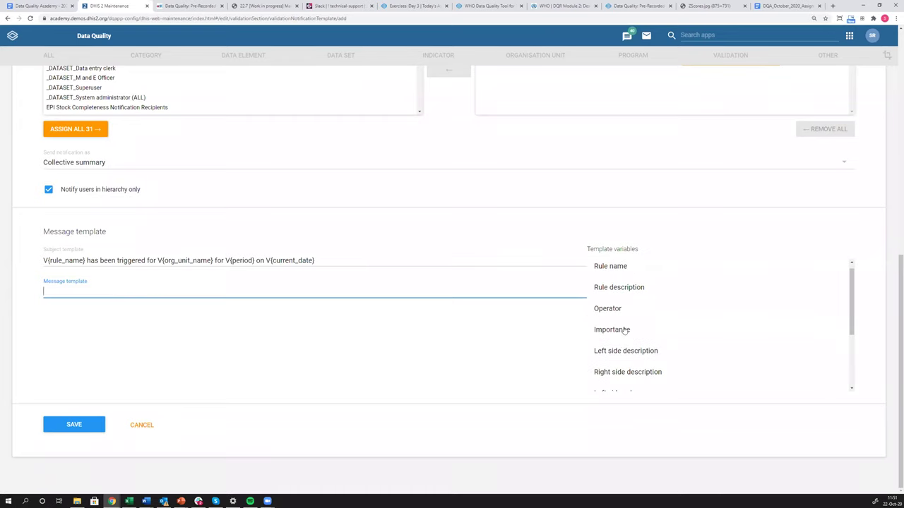
{"action": "left_click", "coordinate": [601, 272]}
{"action": "left_click", "coordinate": [122, 290]}
{"action": "type", "text": "with"}
{"action": "left_click", "coordinate": [620, 293]}
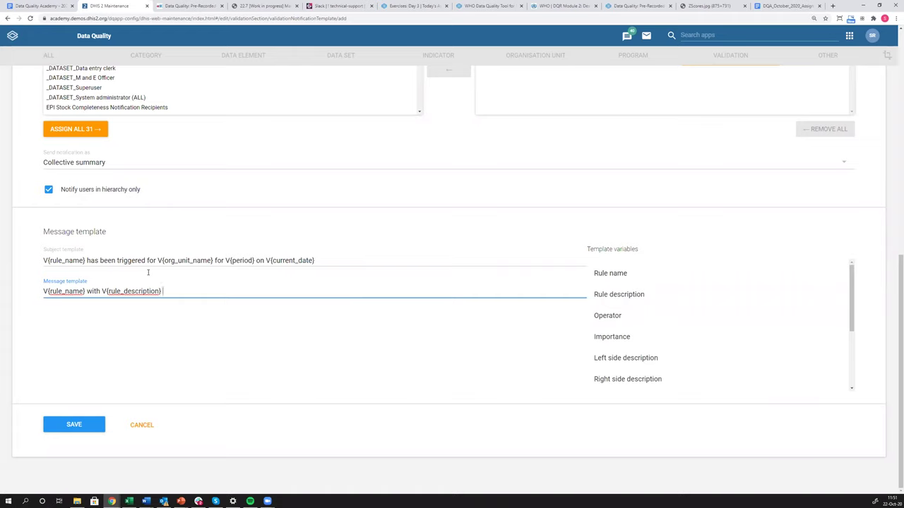
- Extend the message template with "has a", the left side description variable, "of" and the left side value variable
{"action": "type", "text": "has a"}
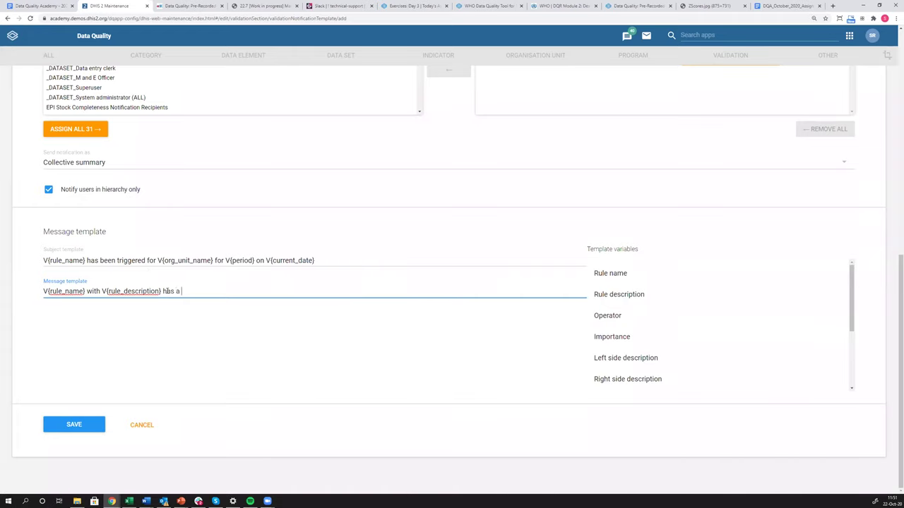
{"action": "left_click", "coordinate": [635, 360]}
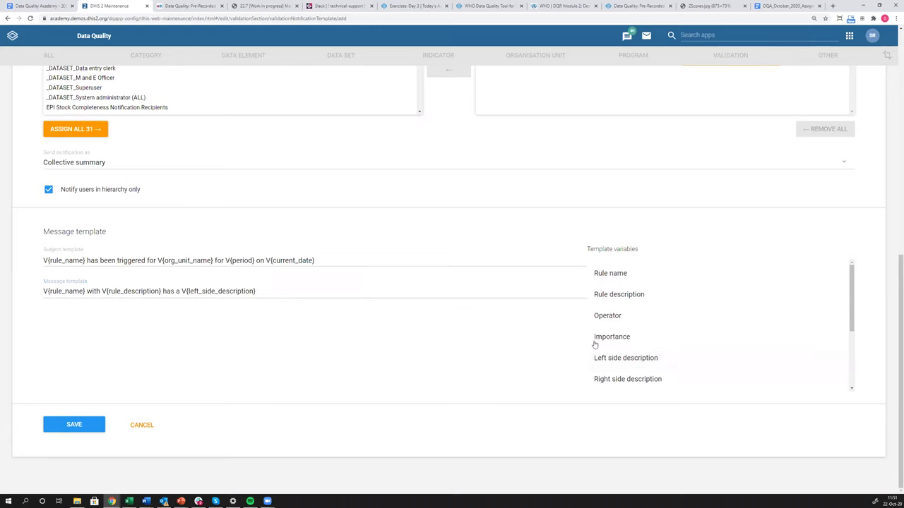
{"action": "scroll", "coordinate": [594, 345], "scroll_direction": "down", "scroll_amount": 1}
{"action": "scroll", "coordinate": [594, 345], "scroll_direction": "down", "scroll_amount": 1}
{"action": "left_click", "coordinate": [287, 290]}
{"action": "type", "text": "or"}
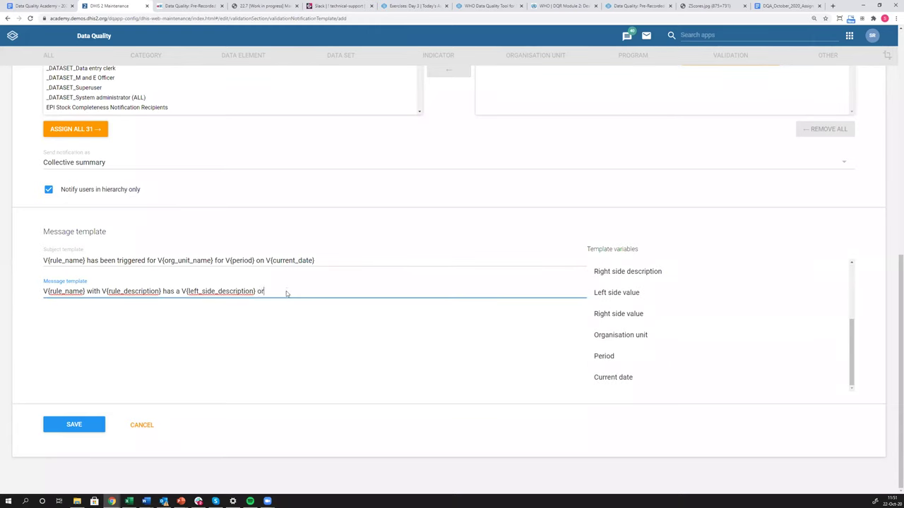
{"action": "left_click", "coordinate": [605, 292]}
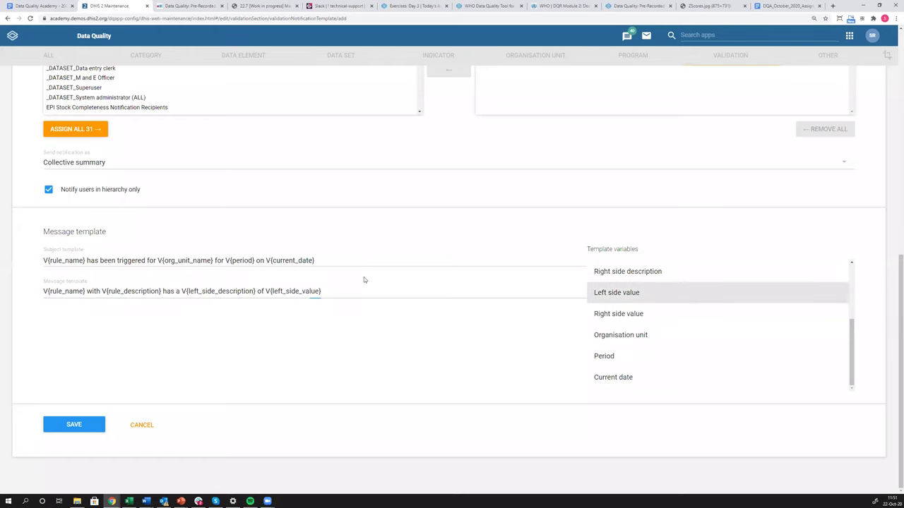
- Append "and", the right side description variable, "of" and the right side value variable to the message template
{"action": "type", "text": "and"}
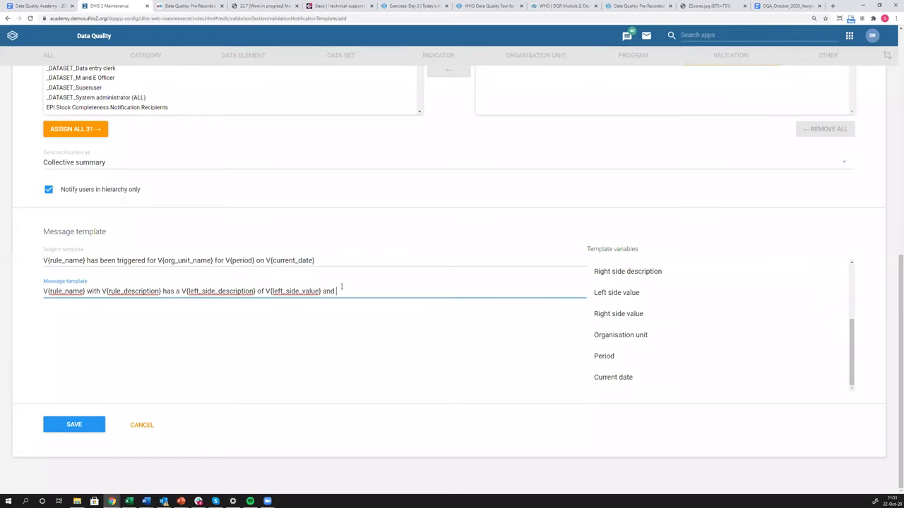
{"action": "left_click", "coordinate": [635, 271]}
{"action": "type", "text": "of"}
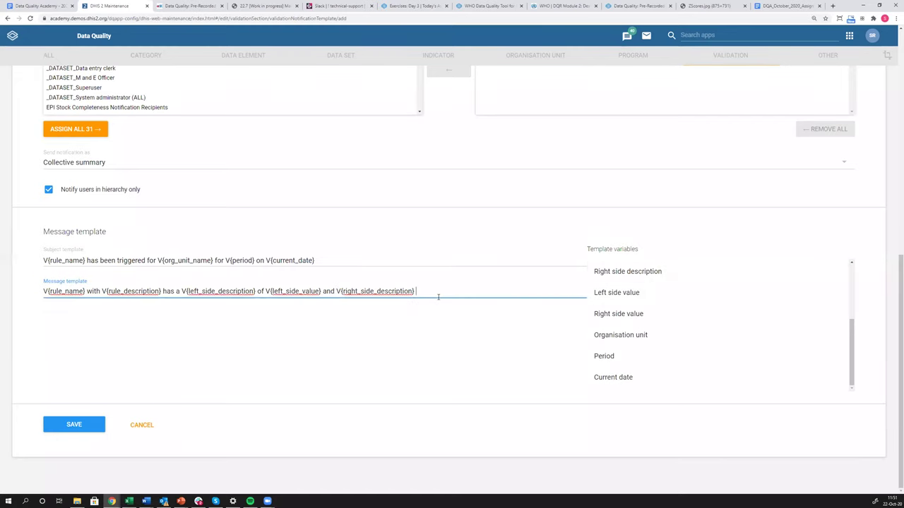
{"action": "left_click", "coordinate": [614, 314]}
{"action": "scroll", "coordinate": [629, 348], "scroll_direction": "up", "scroll_amount": 2}
{"action": "type", "text": "."}
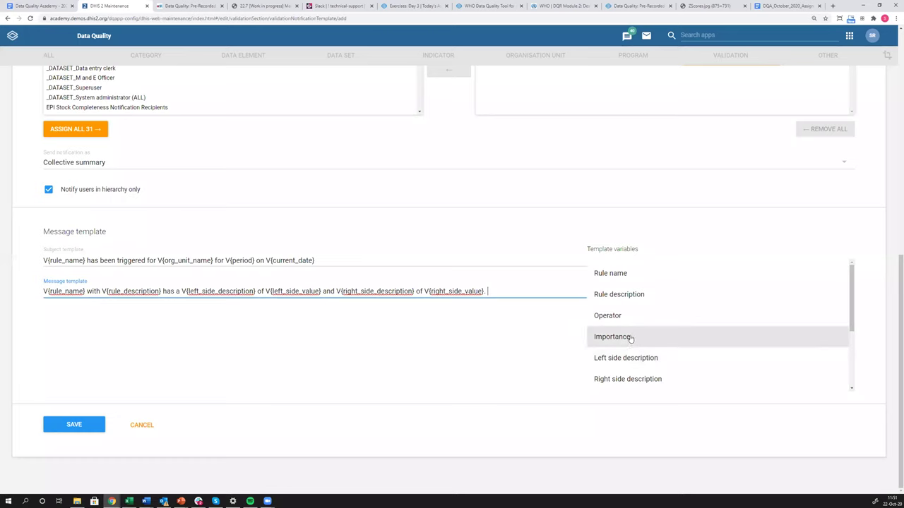
- Continue the message template's sentence with "at" and the organisation unit variable, followed by "on" and the period variable
{"action": "scroll", "coordinate": [635, 346], "scroll_direction": "up", "scroll_amount": 2}
{"action": "scroll", "coordinate": [647, 364], "scroll_direction": "down", "scroll_amount": 5}
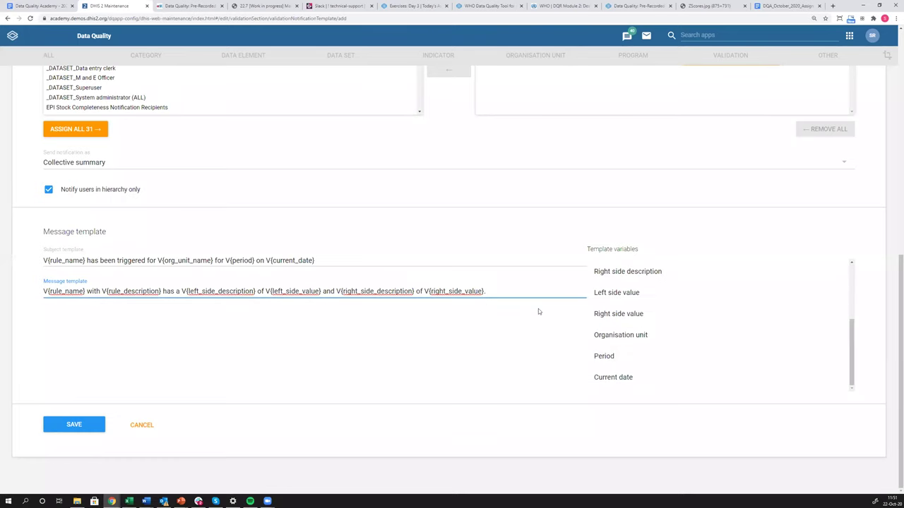
{"action": "key", "text": "BackSpace"}
{"action": "key", "text": "BackSpace"}
{"action": "type", "text": "at"}
{"action": "left_click", "coordinate": [612, 335]}
{"action": "left_click", "coordinate": [555, 290]}
{"action": "type", "text": "on"}
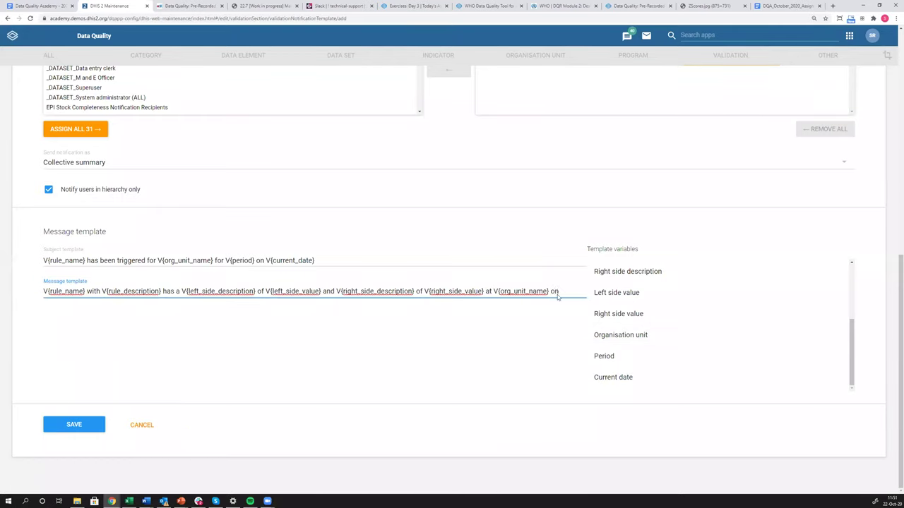
{"action": "left_click", "coordinate": [603, 356]}
{"action": "left_click", "coordinate": [85, 309]}
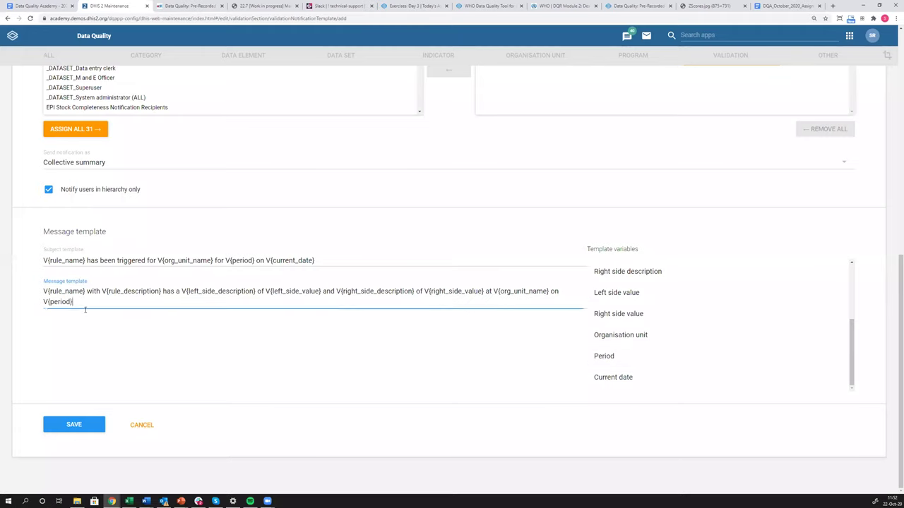
- End the sentence with a full stop and add "This is incorrect. Please follow the DQ SoPs" to the message template
{"action": "type", "text": ". This is i"}
{"action": "type", "text": "nfo"}
{"action": "key", "text": "BackSpace"}
{"action": "key", "text": "BackSpace"}
{"action": "key", "text": "BackSpace"}
{"action": "type", "text": "ncorrect"}
{"action": "key", "text": "BackSpace"}
{"action": "type", "text": ". Pleas"}
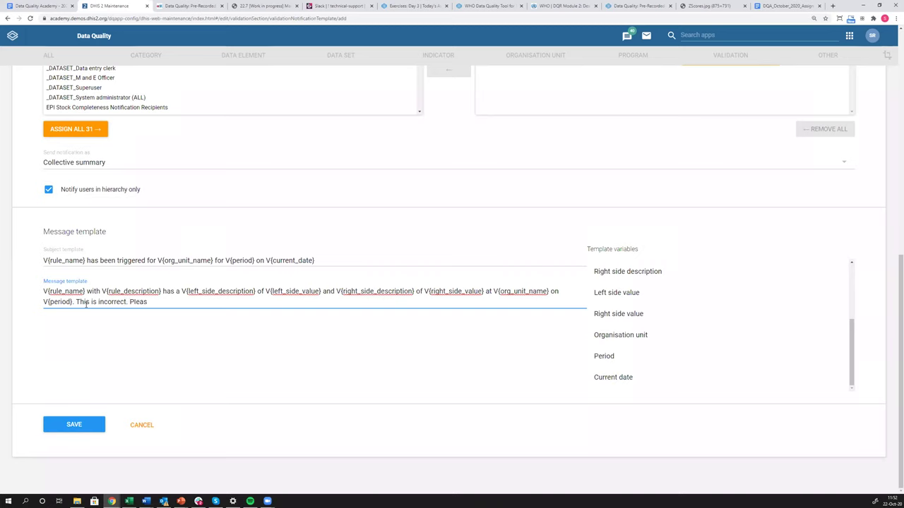
{"action": "type", "text": " follow the DQ SoPs"}
{"action": "left_click", "coordinate": [148, 302]}
{"action": "type", "text": "e"}
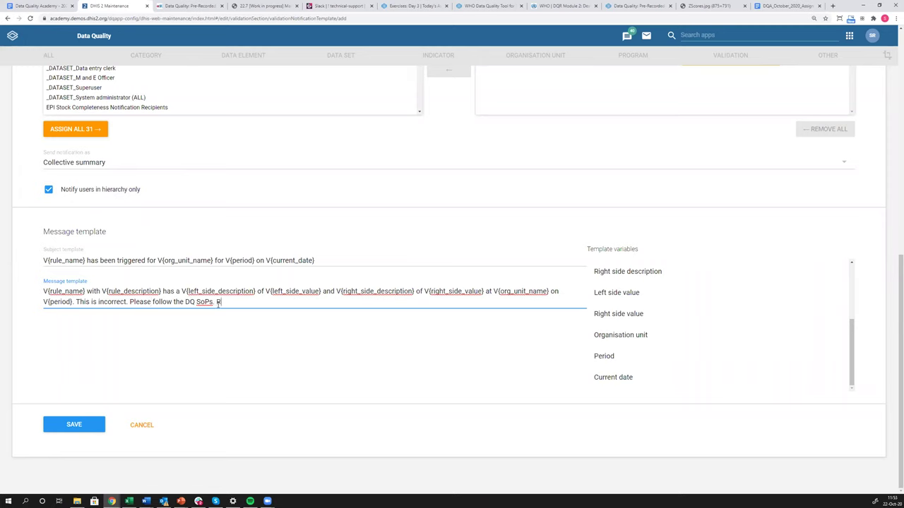
- Add "Review during monthly DQ verification meeting" at the end of the message template and save the validation notification
{"action": "left_click", "coordinate": [218, 303]}
{"action": "type", "text": "Review df"}
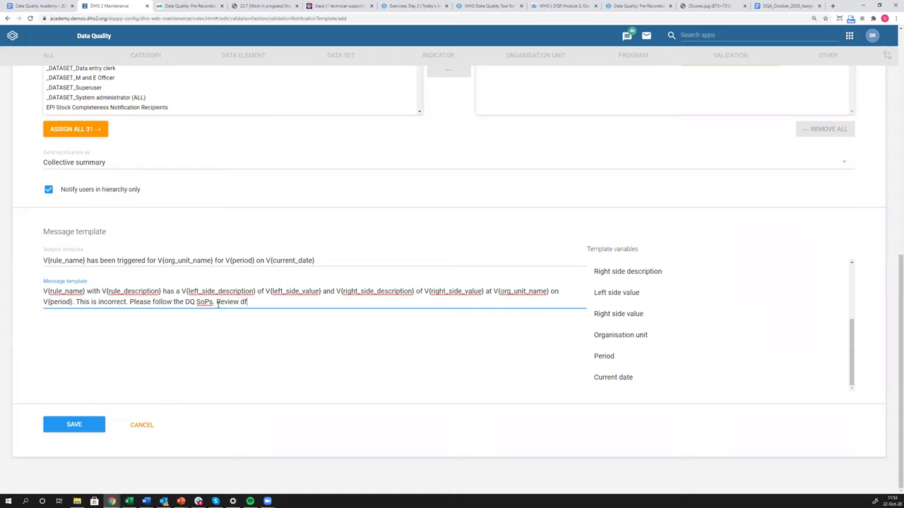
{"action": "key", "text": "BackSpace"}
{"action": "type", "text": "uring monthly DQ verification"}
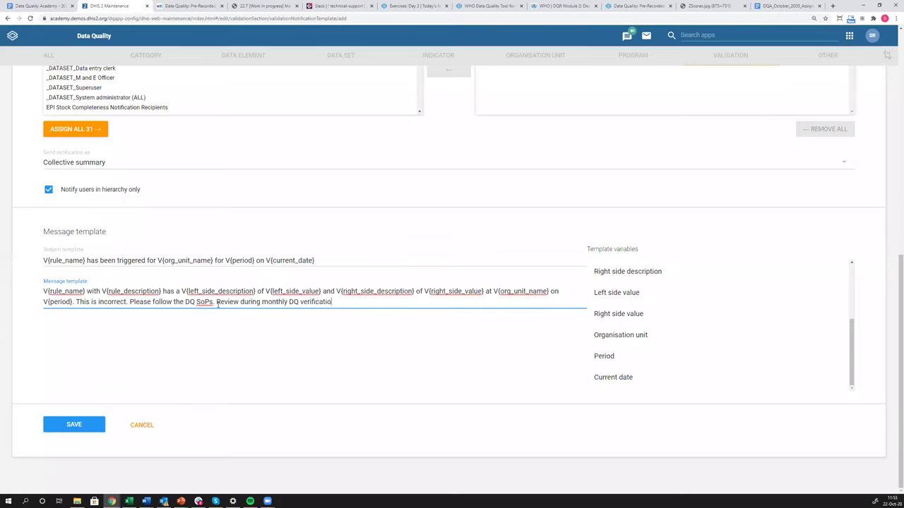
{"action": "type", "text": " meeting"}
{"action": "left_click", "coordinate": [75, 427]}
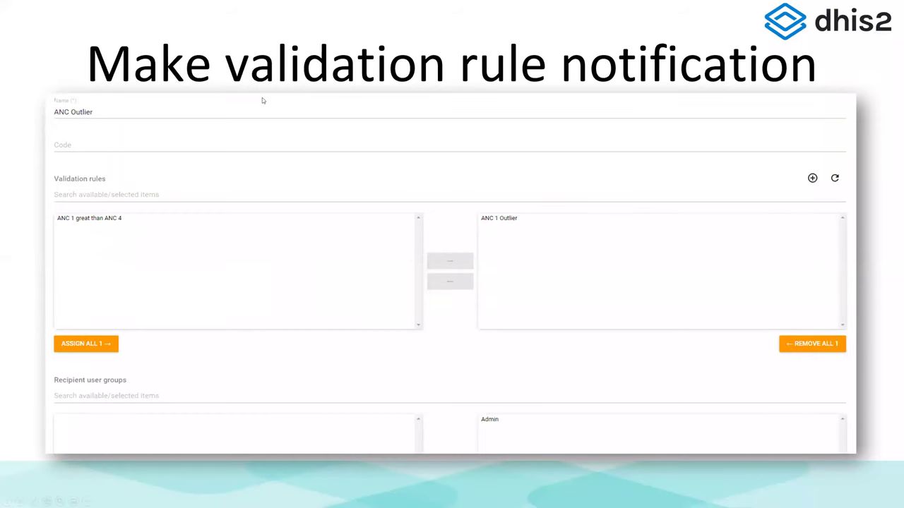
{"action": "key", "text": "Right"}
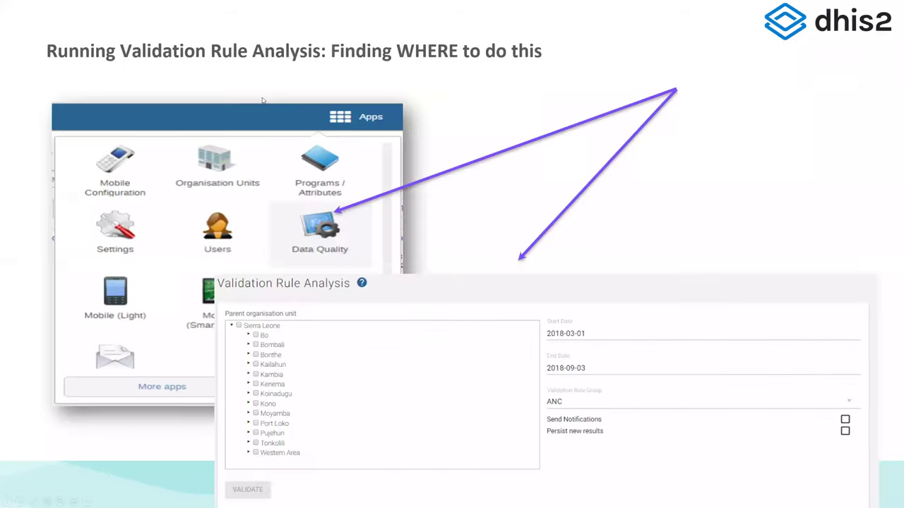
{"action": "key", "text": "Right"}
{"action": "key", "text": "Right"}
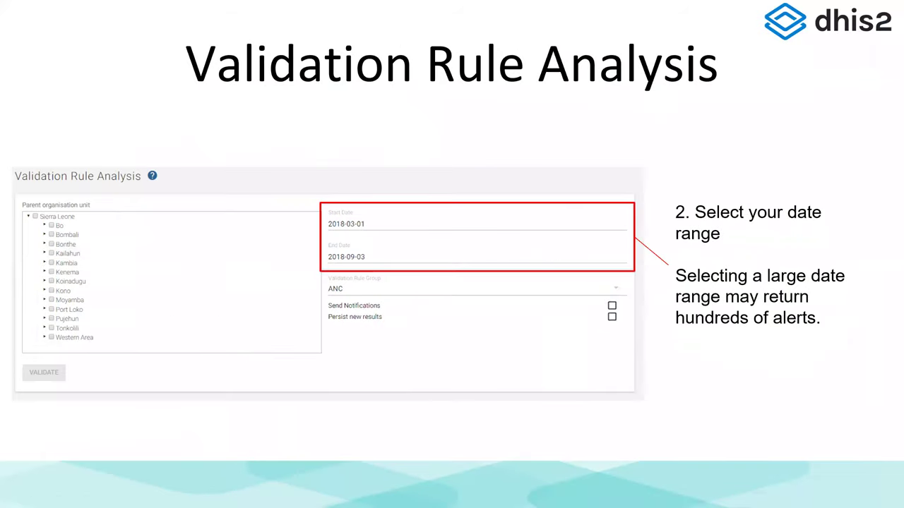
{"action": "key", "text": "Right"}
{"action": "key", "text": "Right"}
{"action": "key", "text": "Right"}
{"action": "key", "text": "Right"}
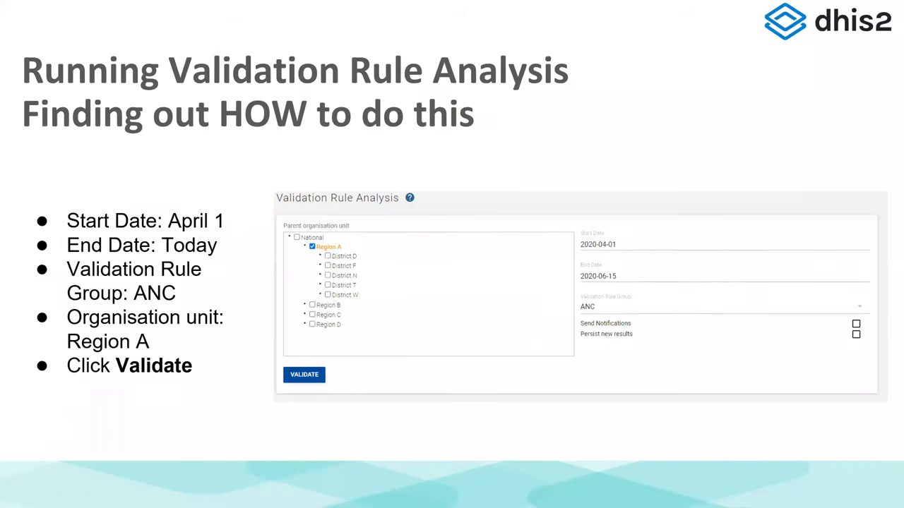
{"action": "key", "text": "Right"}
{"action": "key", "text": "Right"}
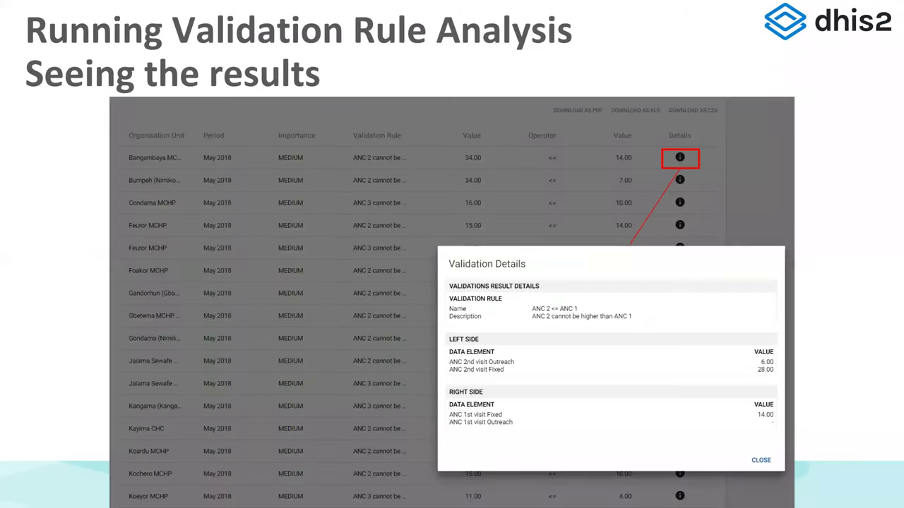
{"action": "key", "text": "Right"}
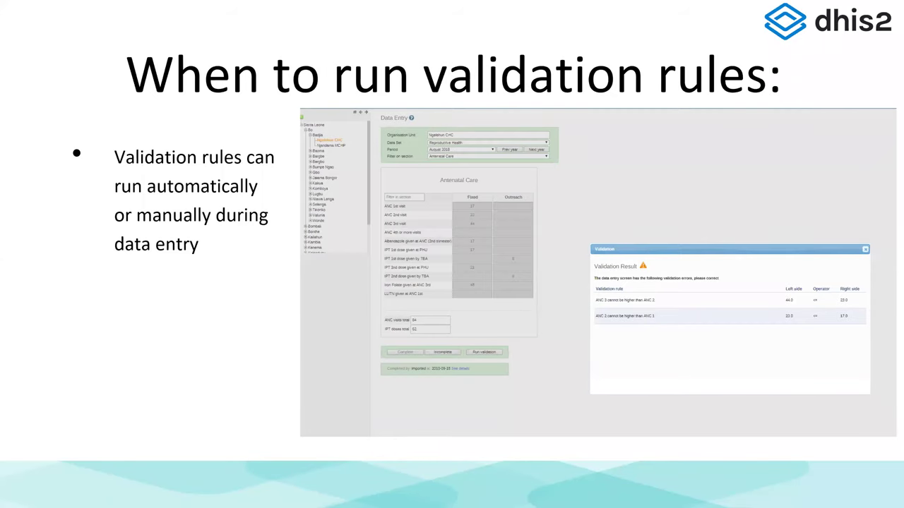
{"action": "key", "text": "Right"}
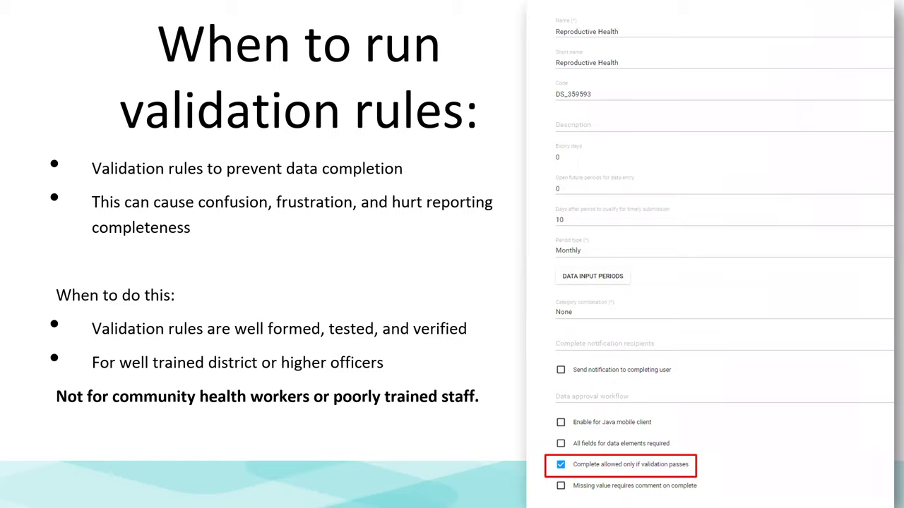